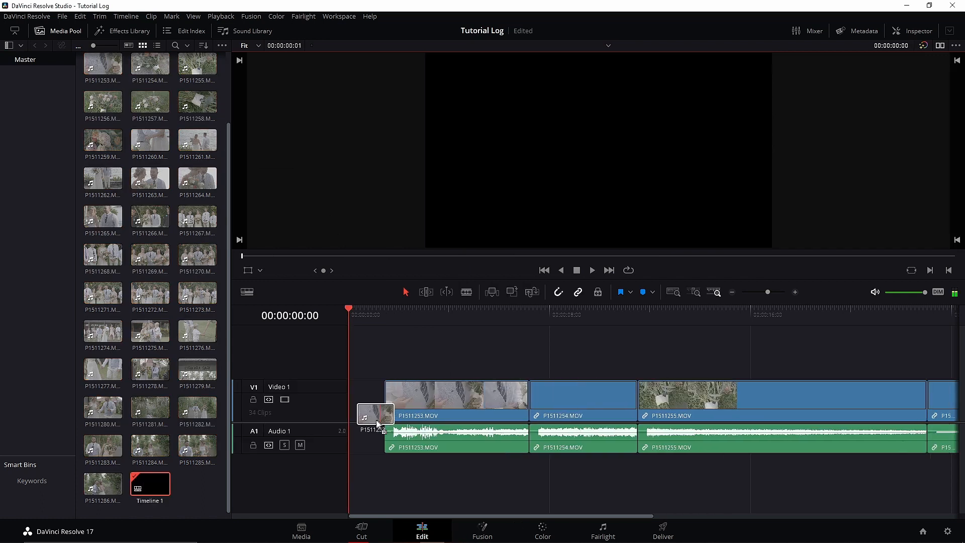
- Move the playhead to 00:00:52:49 in clip P1511260.MOV on the timeline and dim the audio monitoring
scroll(536, 365, down, 2)
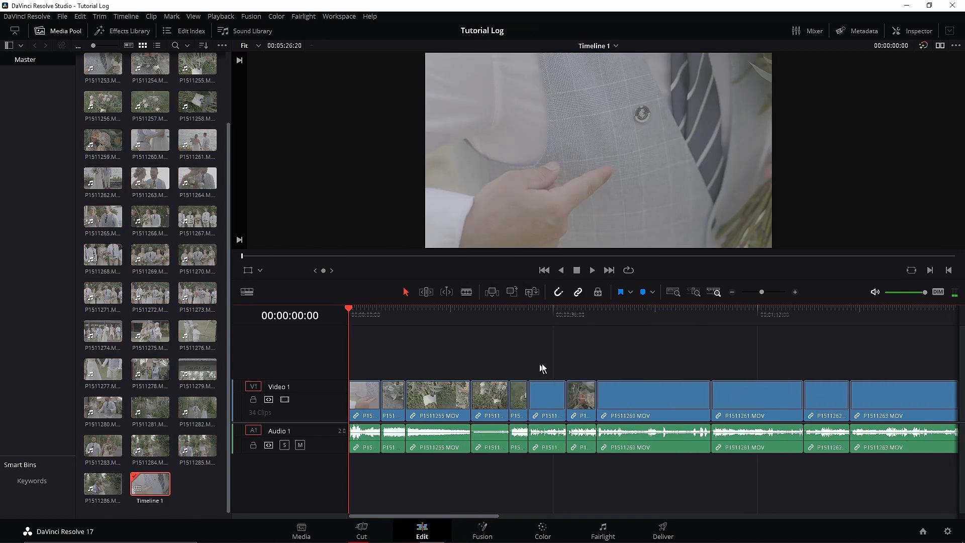
drag(625, 316, 660, 314)
click(942, 292)
mouse_move(662, 308)
mouse_down()
mouse_move(694, 315)
mouse_move(634, 316)
mouse_move(650, 315)
mouse_up()
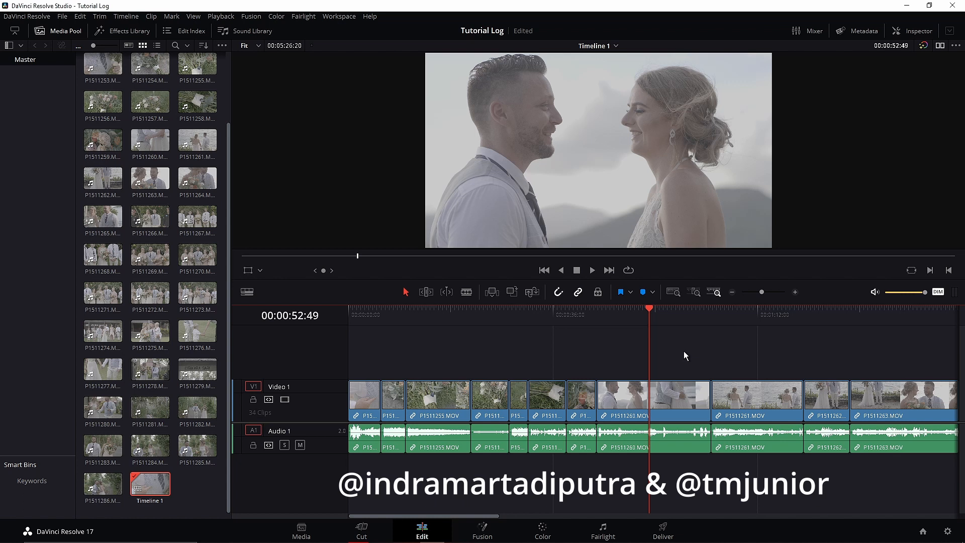
- Show the file details of clip P1511260.MOV in the Inspector and move the playhead back to 00:00:52:23
click(683, 403)
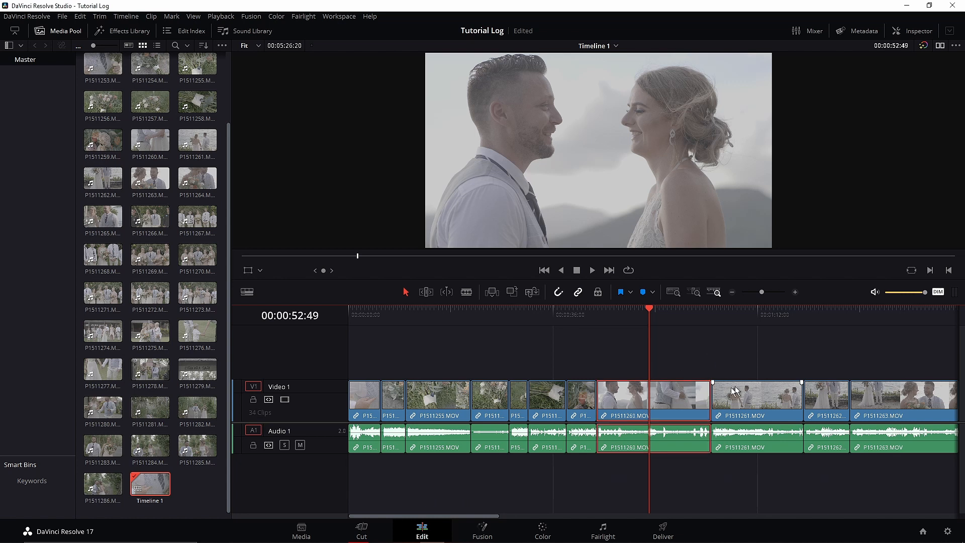
click(922, 32)
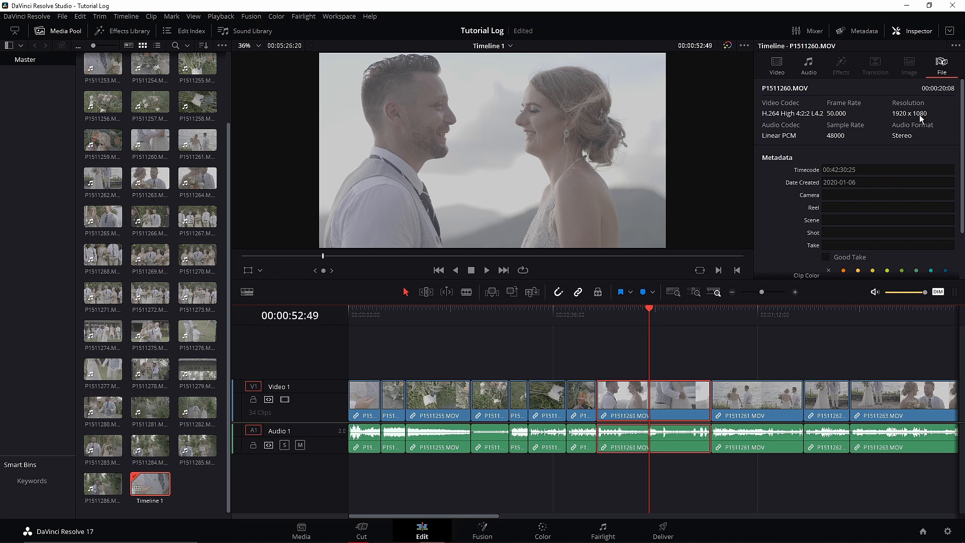
key(j)
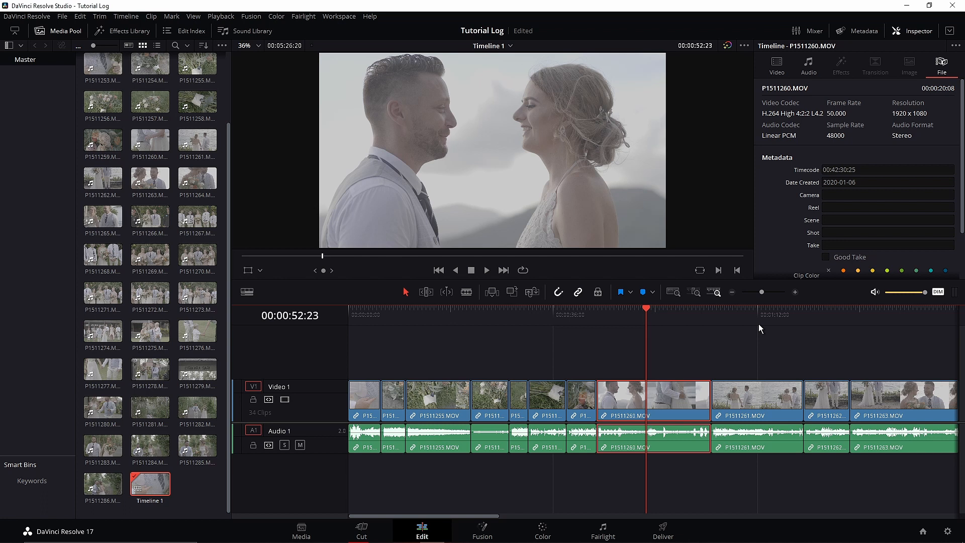
- Apply the Color Space Transform effect to node 01 of the clip on the Color page
click(547, 530)
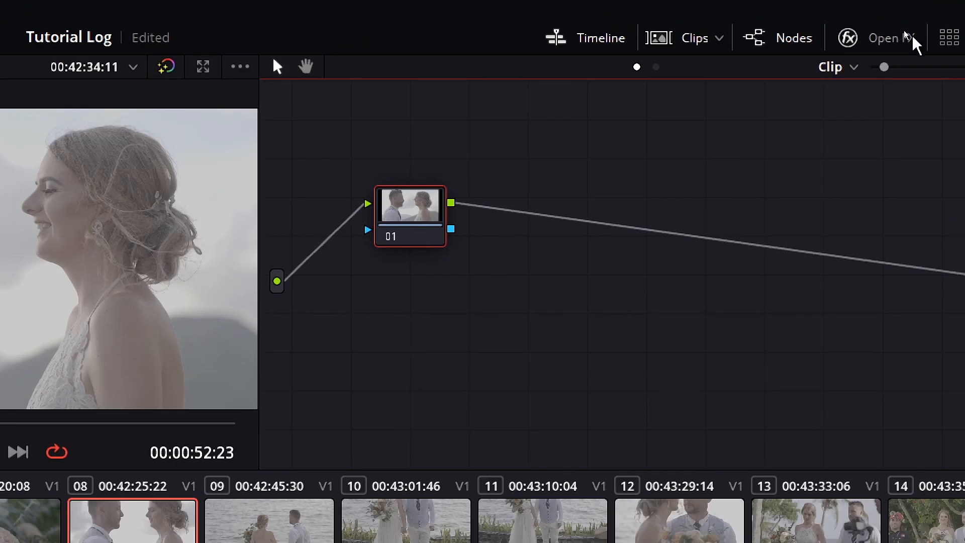
click(895, 32)
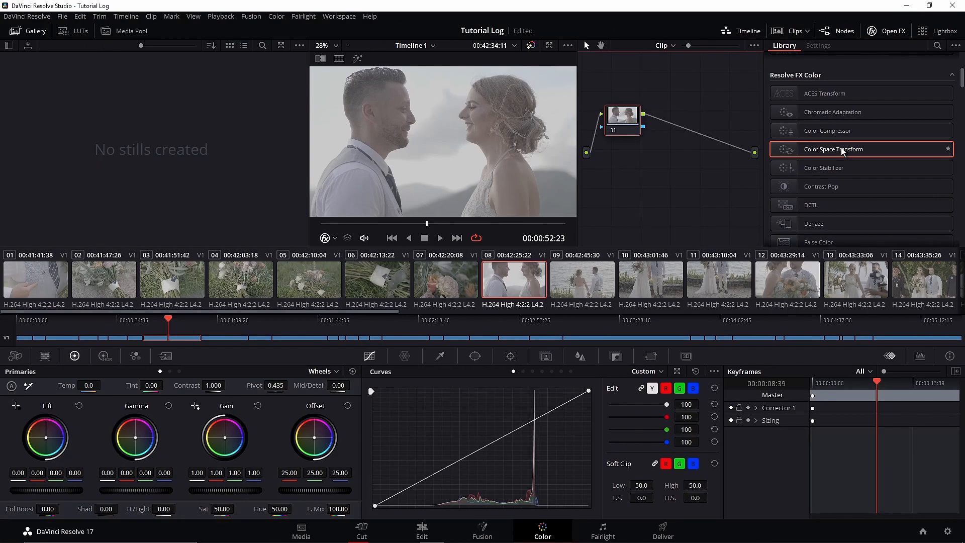
drag(833, 152, 631, 125)
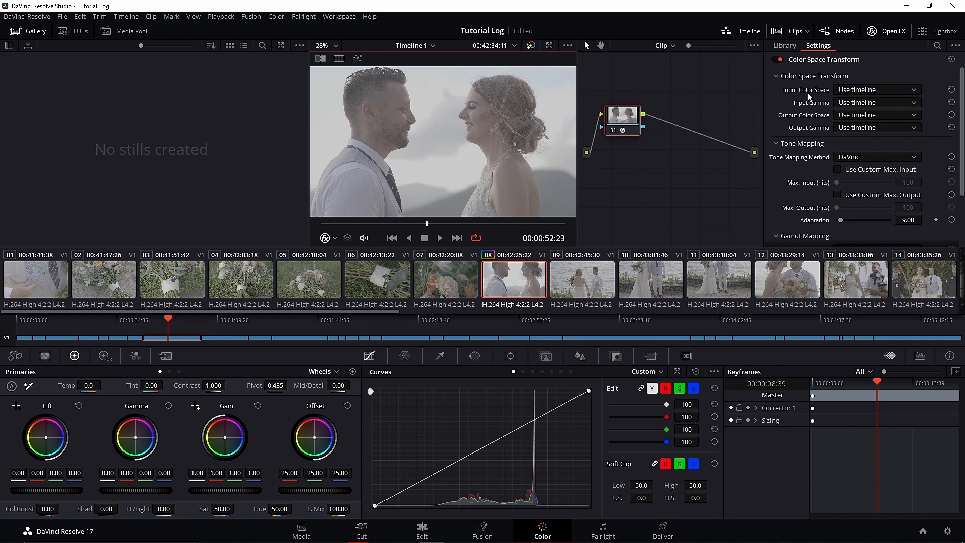
- Set the Color Space Transform's input color space to Panasonic V-Gamut
click(876, 91)
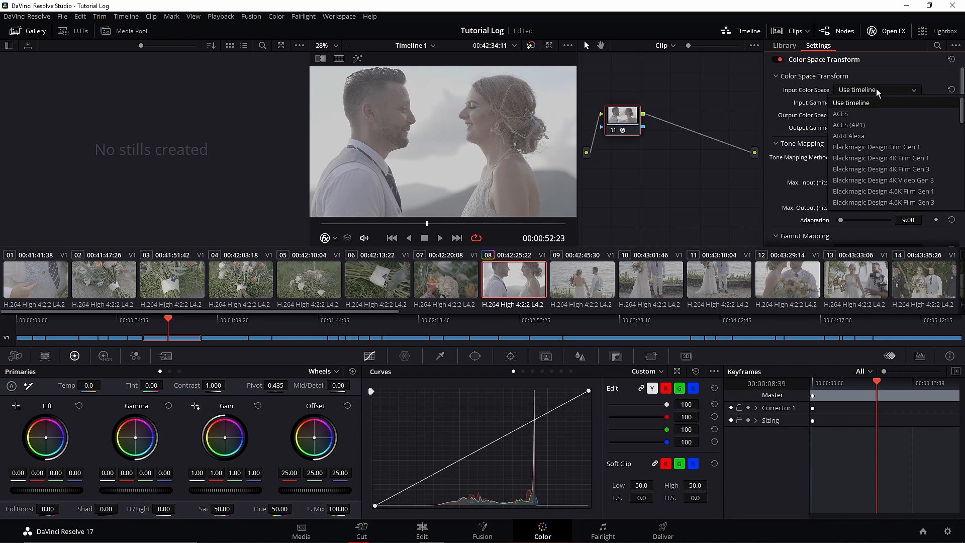
scroll(890, 182, down, 3)
scroll(890, 182, down, 2)
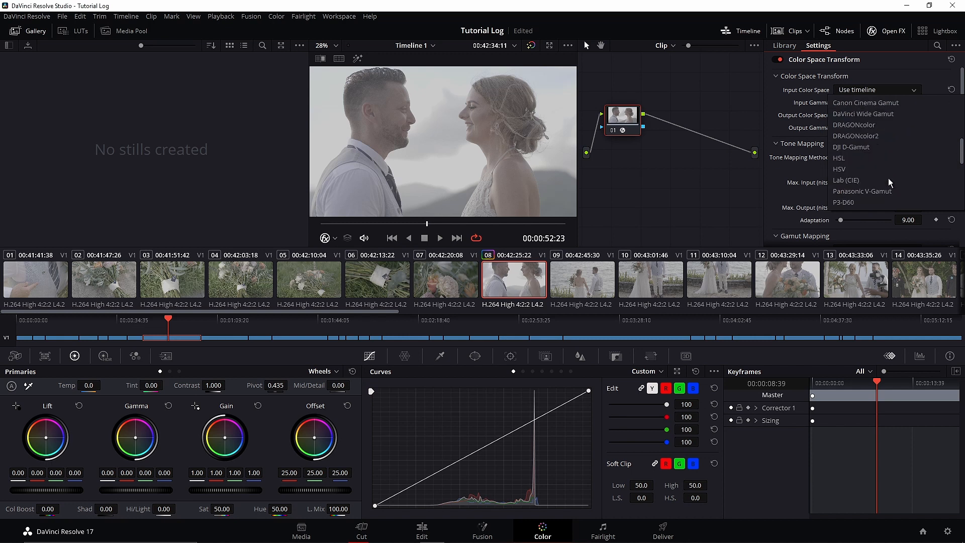
click(857, 193)
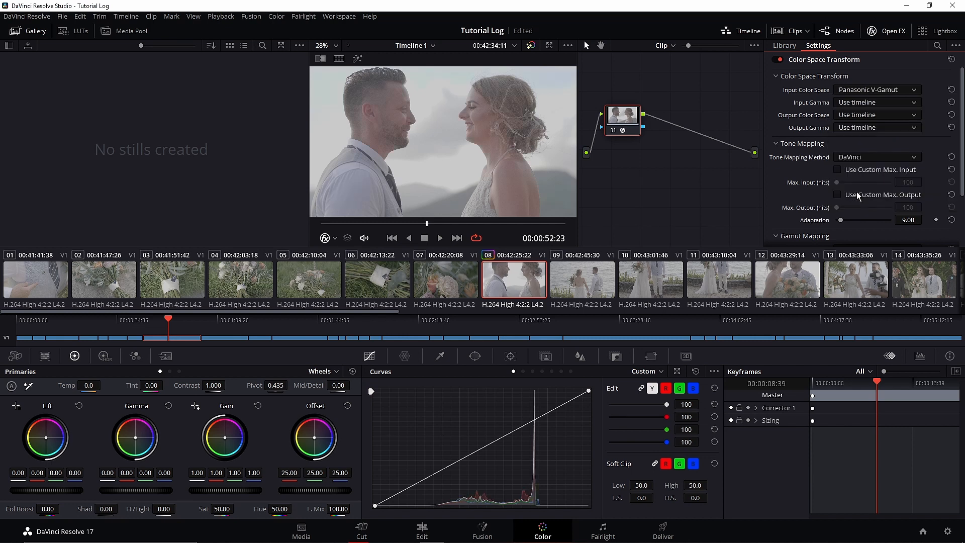
- Browse the camera color spaces available as input for the Color Space Transform
click(913, 91)
scroll(890, 179, down, 3)
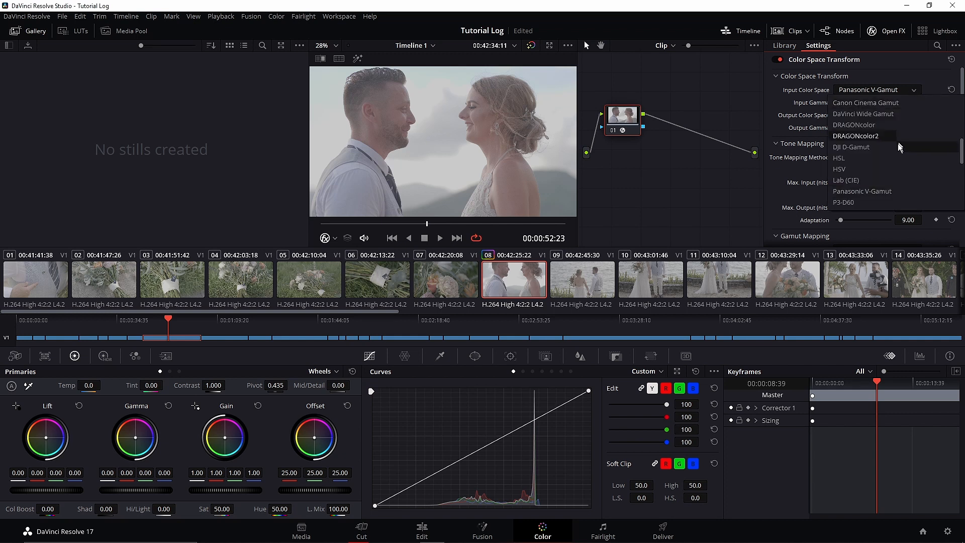
scroll(888, 180, down, 2)
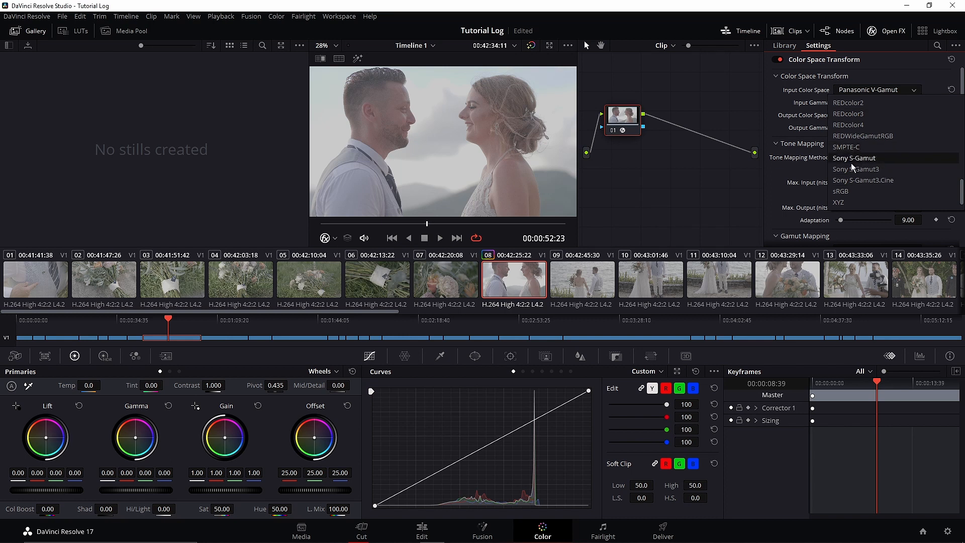
scroll(861, 161, up, 5)
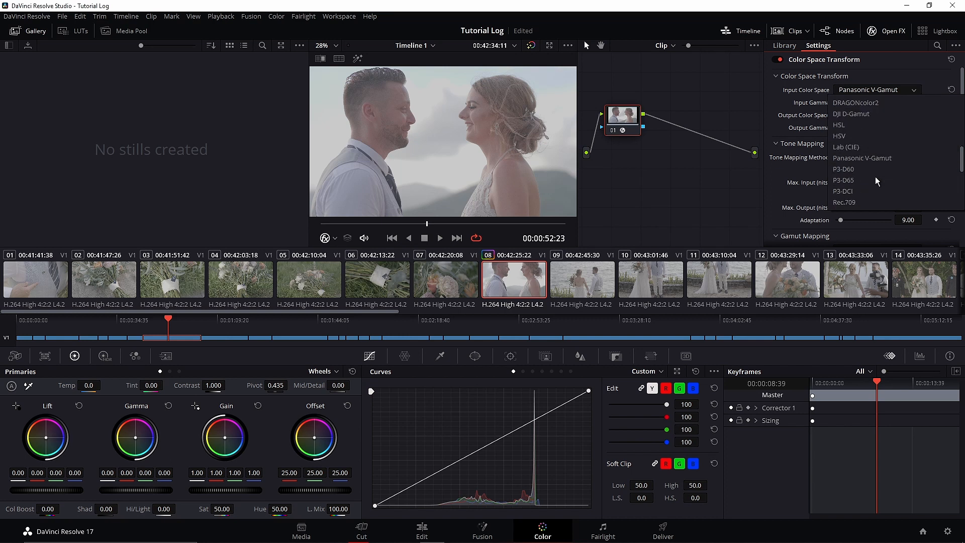
scroll(862, 168, up, 4)
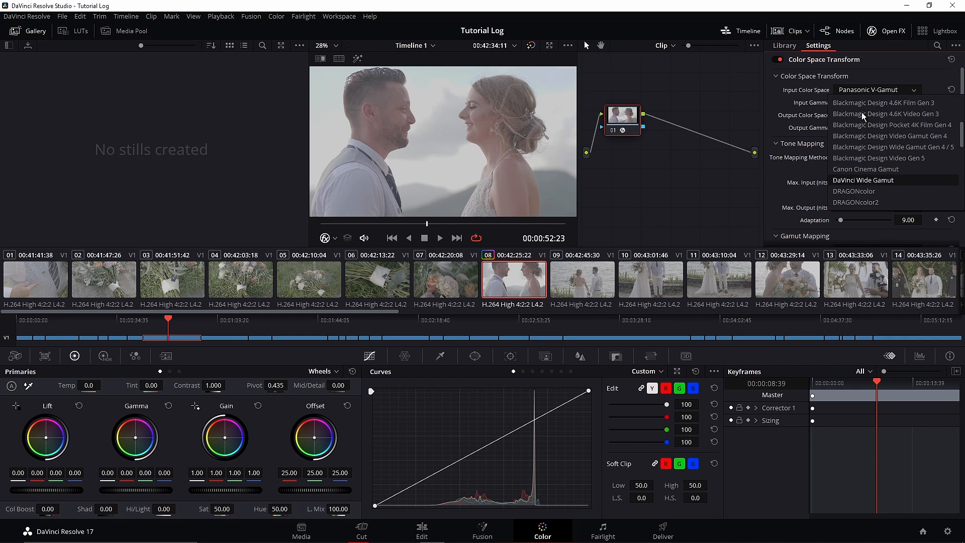
scroll(881, 122, down, 9)
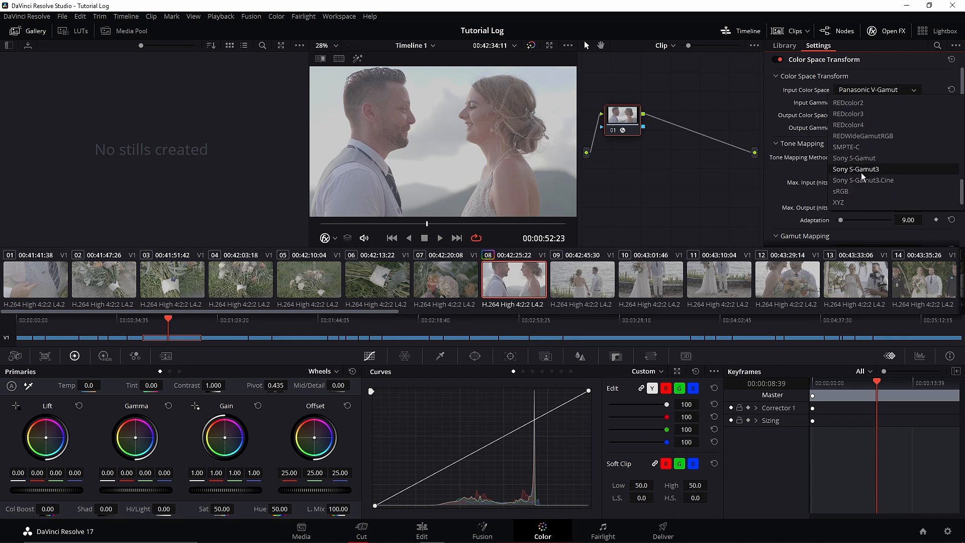
click(807, 105)
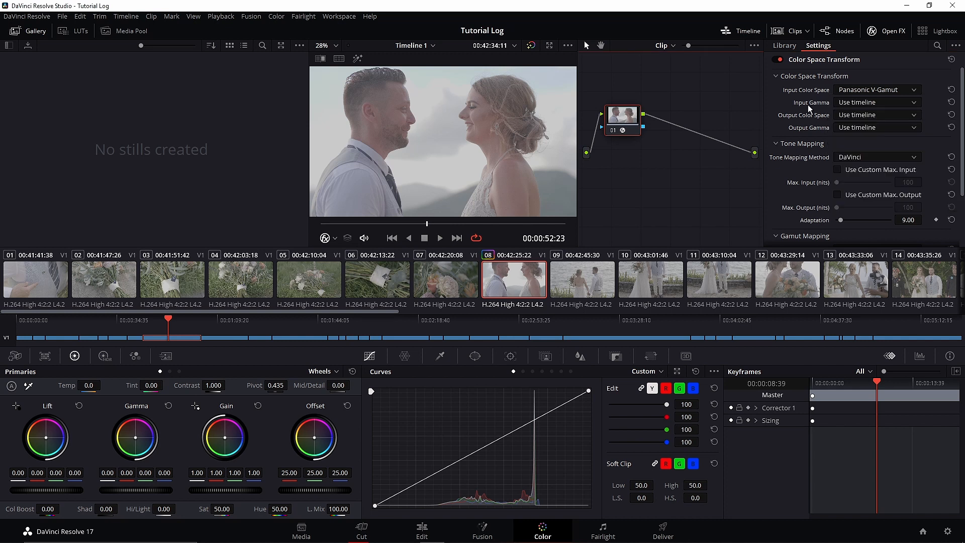
- Set the Color Space Transform's input gamma to Panasonic V-Log
click(880, 103)
scroll(887, 188, down, 8)
scroll(887, 188, down, 3)
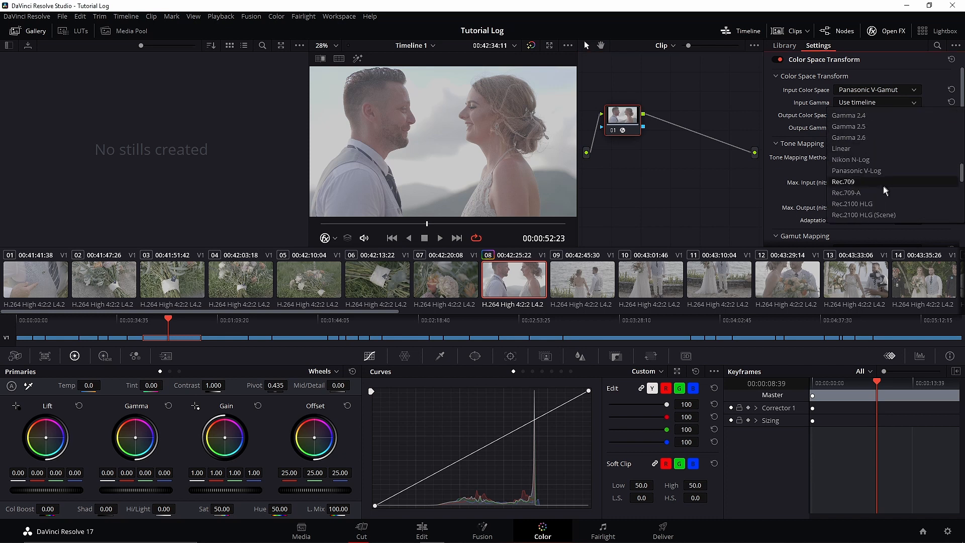
click(856, 171)
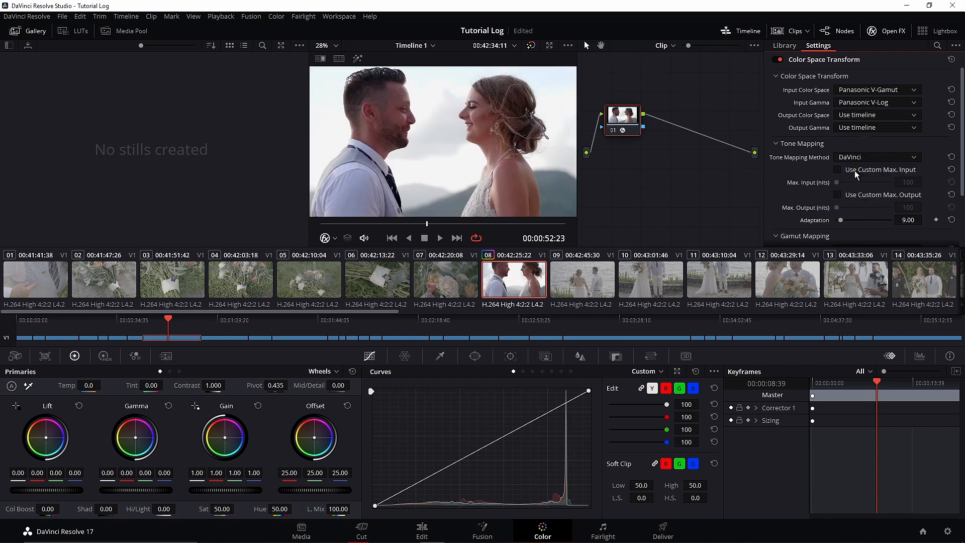
- Set both the output color space and the output gamma of the Color Space Transform to Rec.709
click(873, 115)
scroll(884, 212, down, 5)
scroll(883, 212, down, 5)
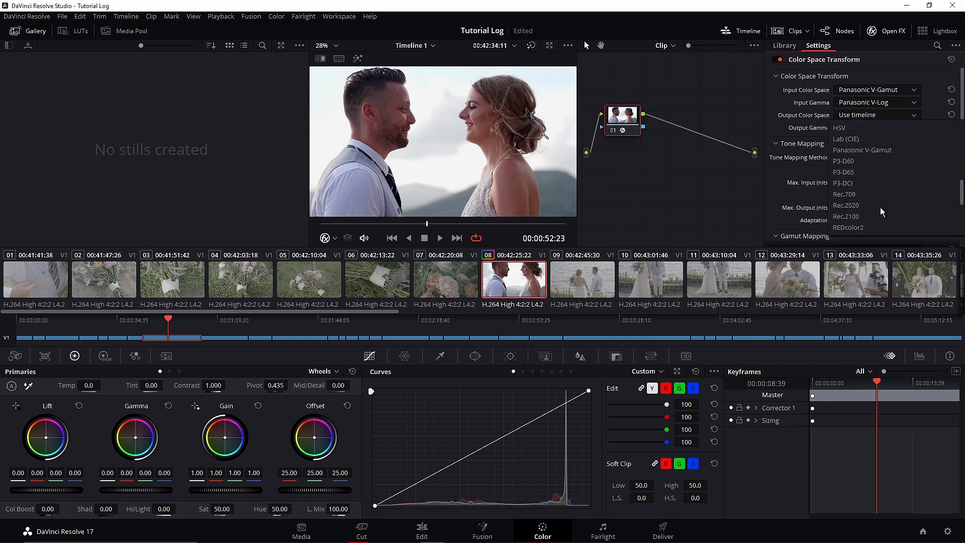
click(853, 201)
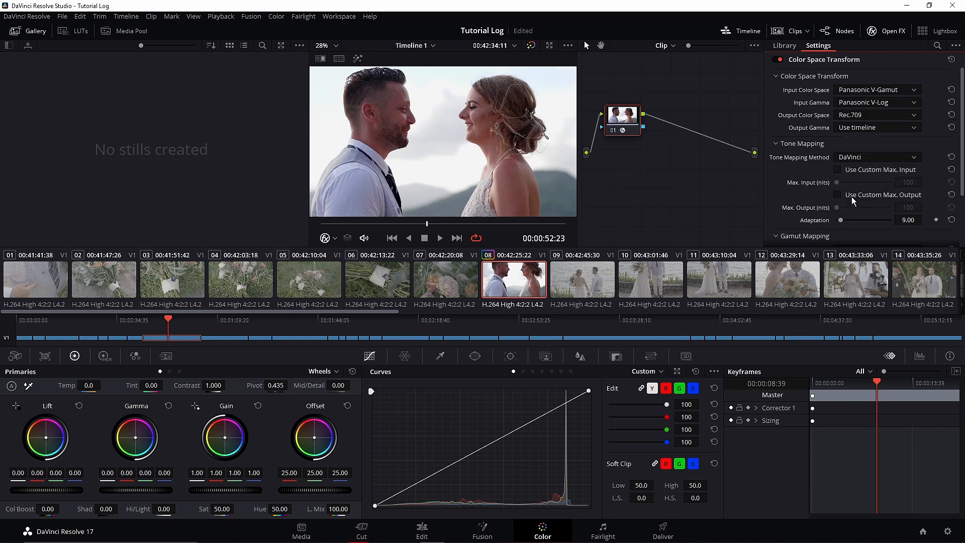
click(883, 128)
scroll(879, 221, down, 5)
scroll(879, 221, down, 5)
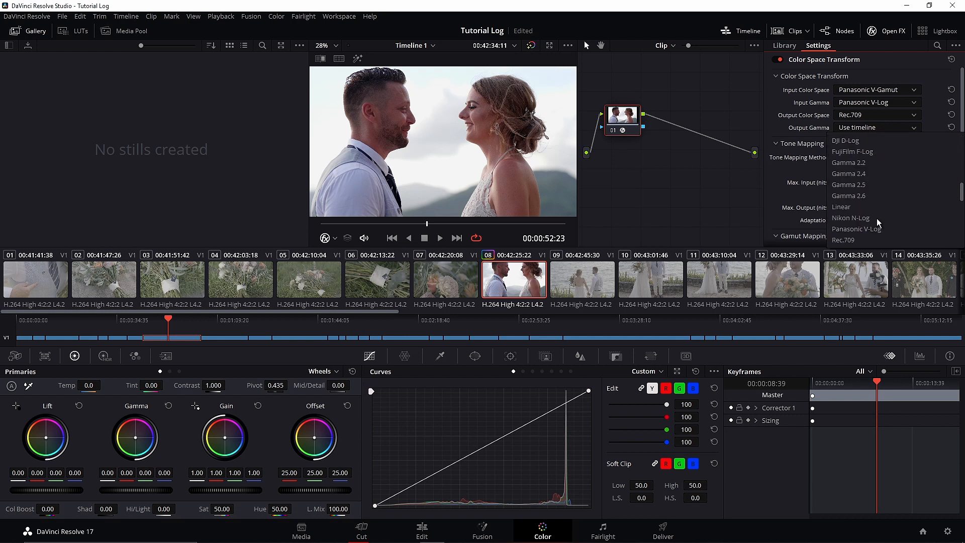
click(878, 221)
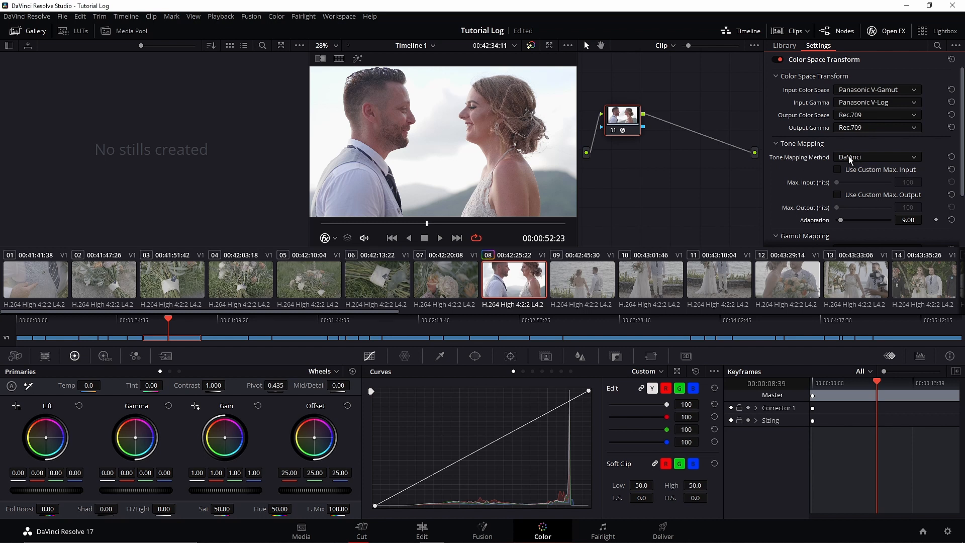
- Try Luminance Mapping as the tone mapping method and switch it back to DaVinci
click(871, 159)
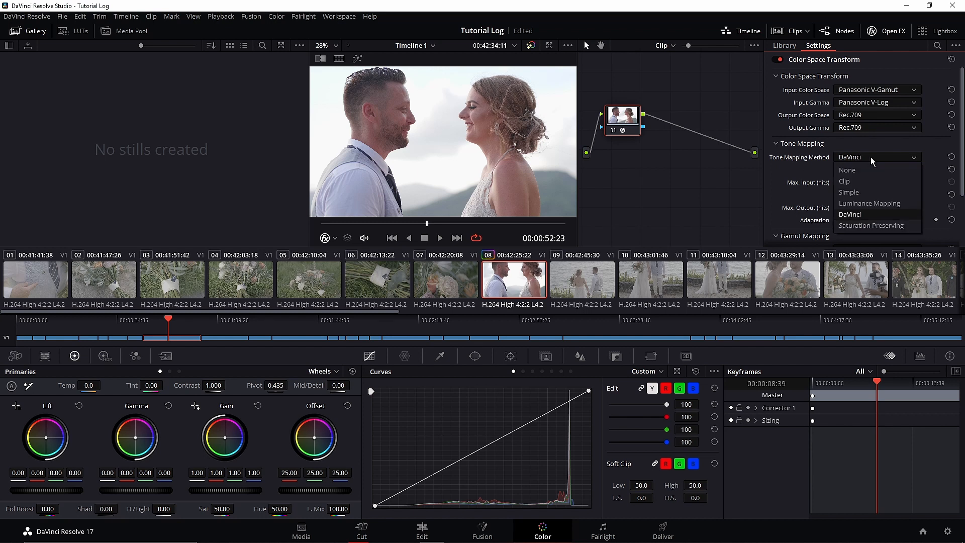
click(886, 204)
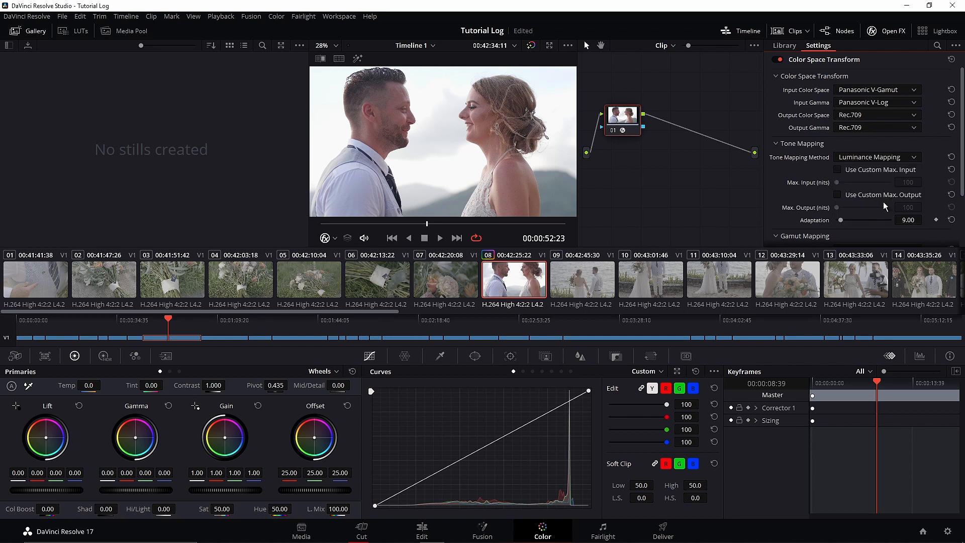
click(883, 160)
click(872, 215)
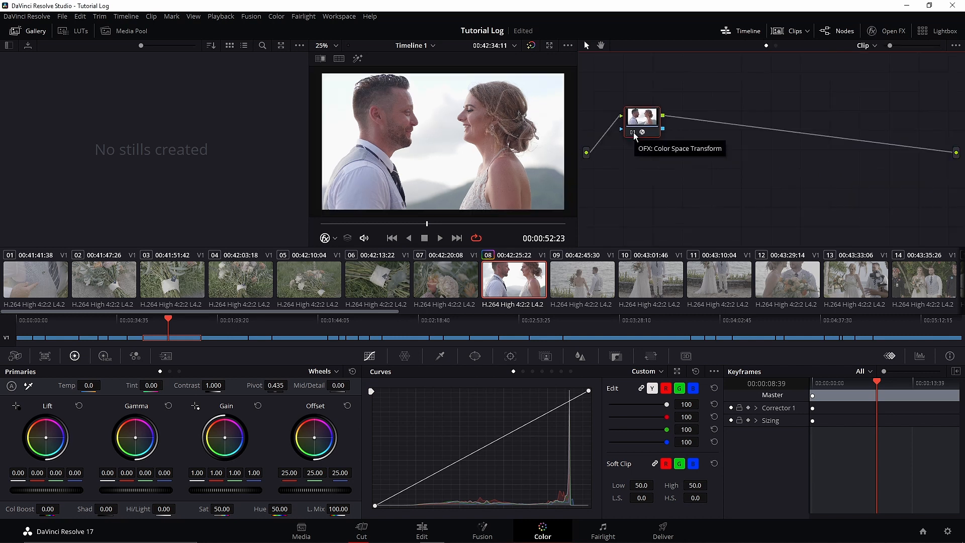
- Compare the image with and without the color space transform by turning node 01 off and on again
click(634, 134)
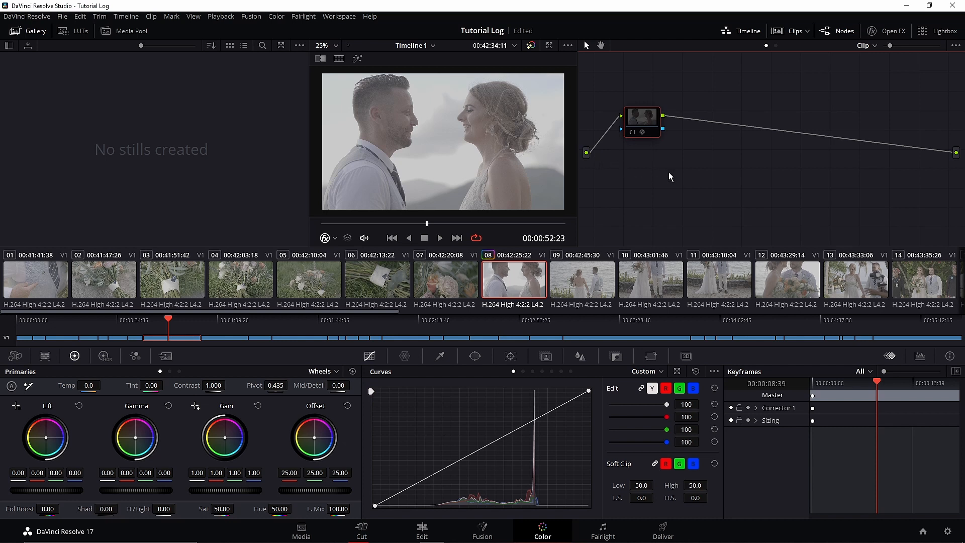
click(633, 132)
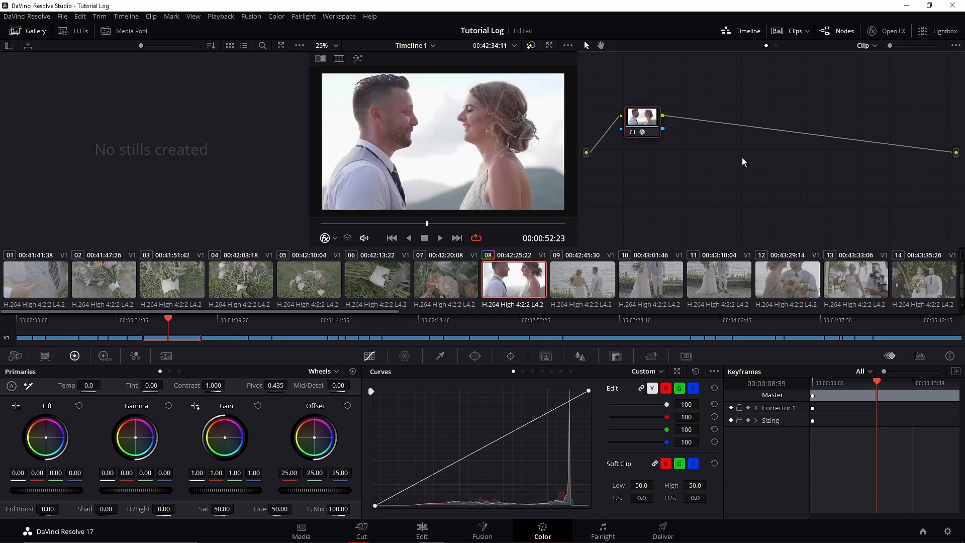
drag(647, 123, 649, 119)
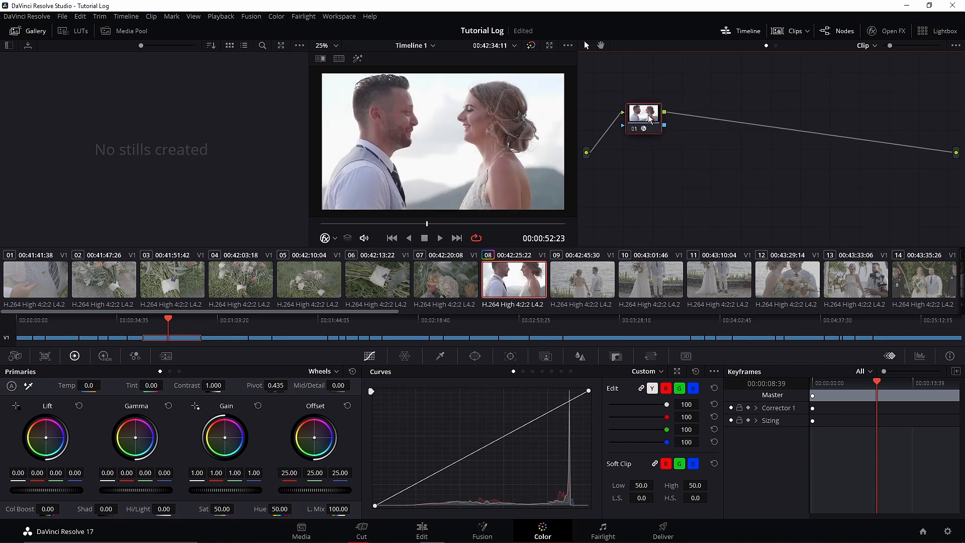
- Look through the ungraded clips on both sides of clip 08, from clip 04 to clip 12
click(580, 283)
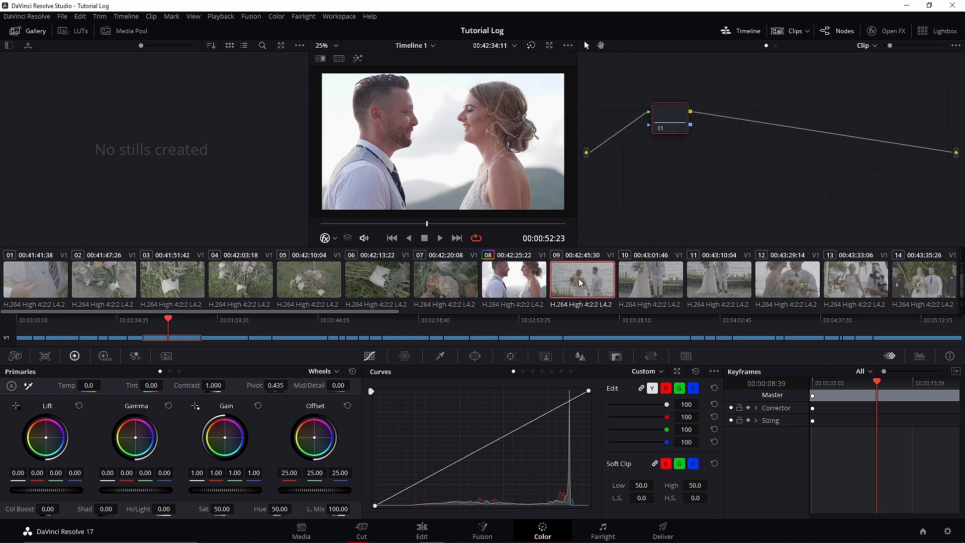
click(653, 283)
key(Down)
key(Down)
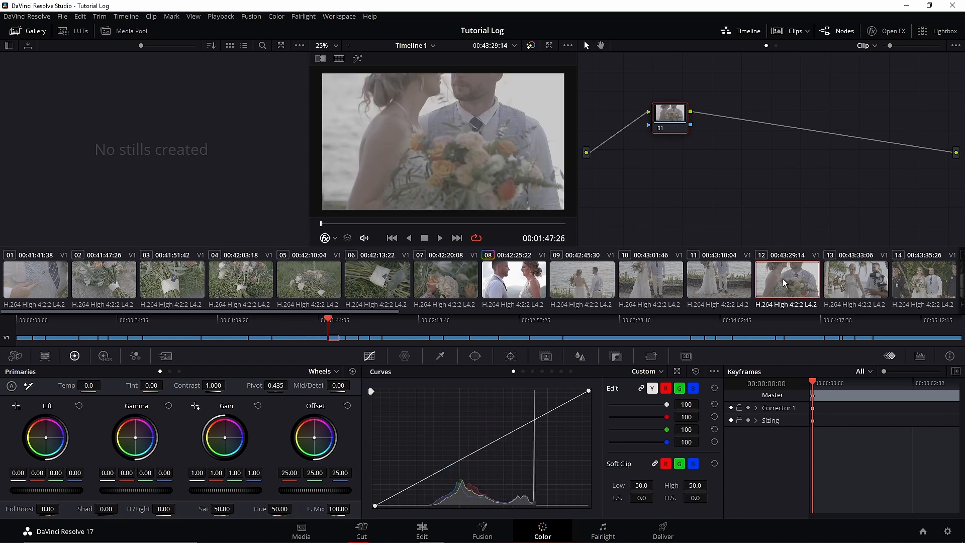
click(662, 281)
click(573, 284)
click(424, 281)
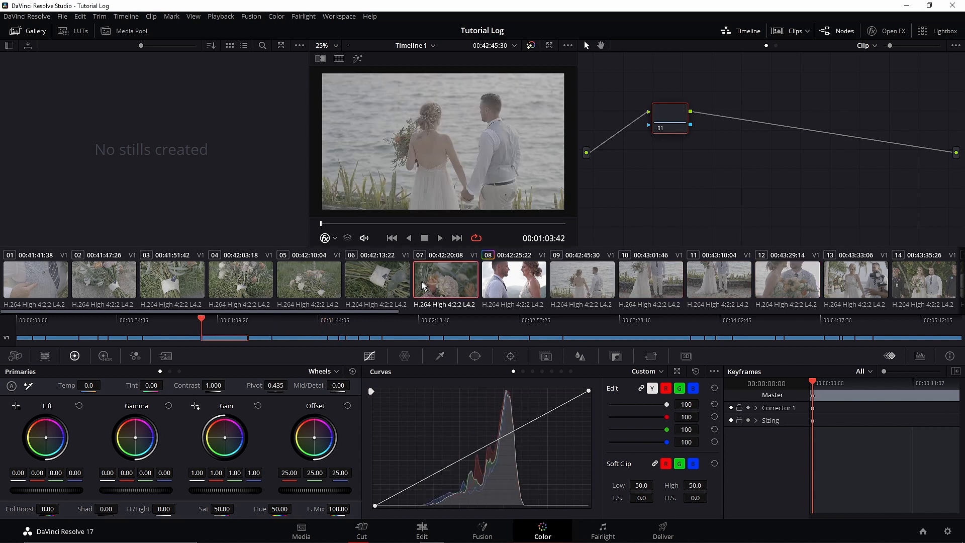
click(374, 280)
click(312, 278)
key(Up)
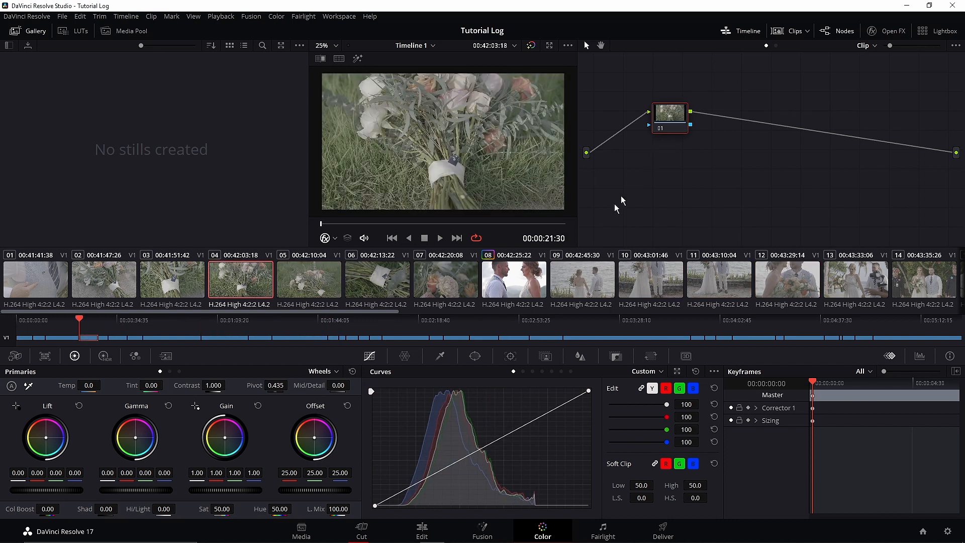
- Grab a still of graded clip 08 and apply that still's grade to clips 02 through 07
click(507, 281)
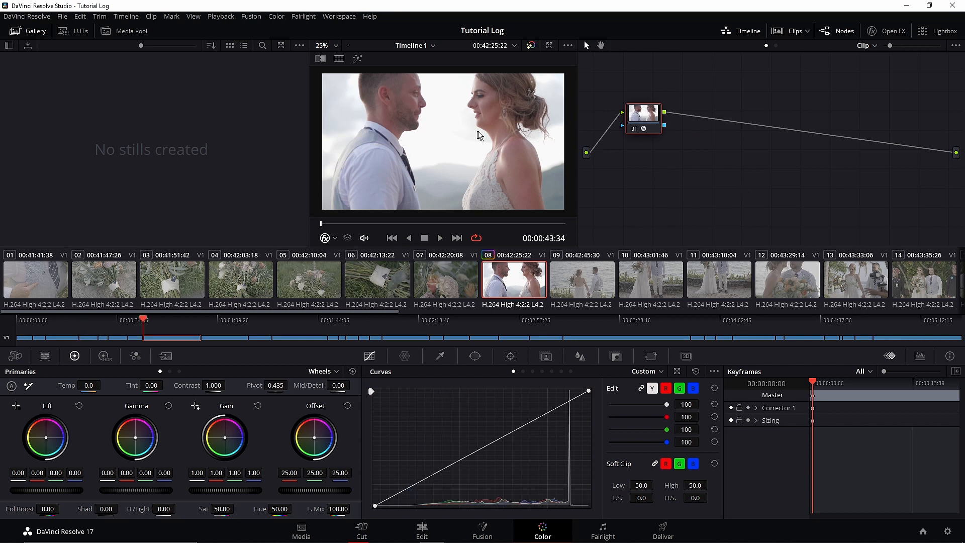
right_click(463, 116)
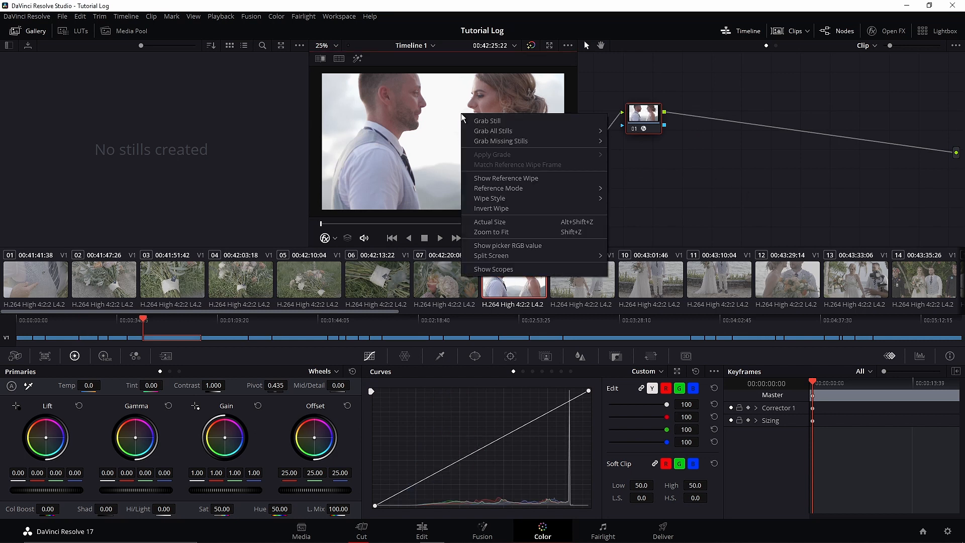
click(478, 121)
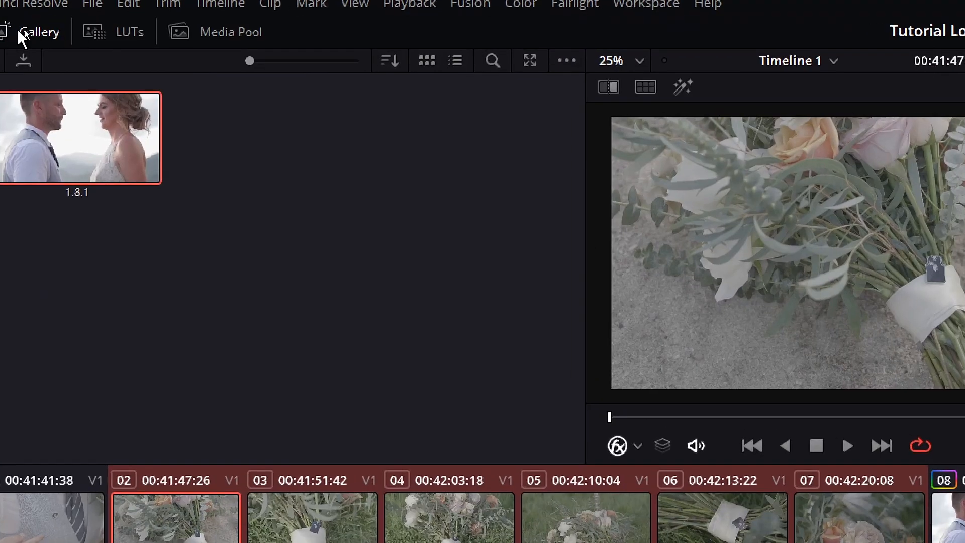
right_click(106, 135)
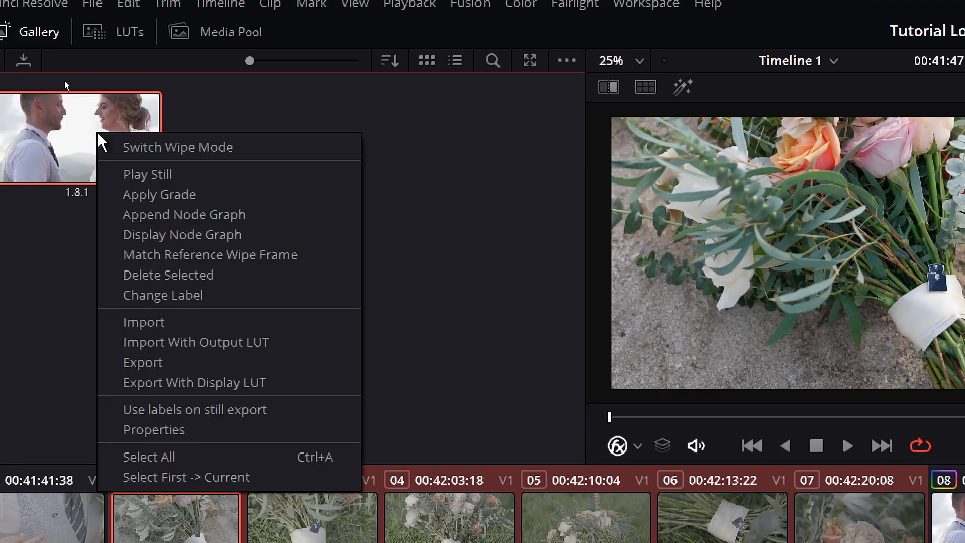
click(181, 196)
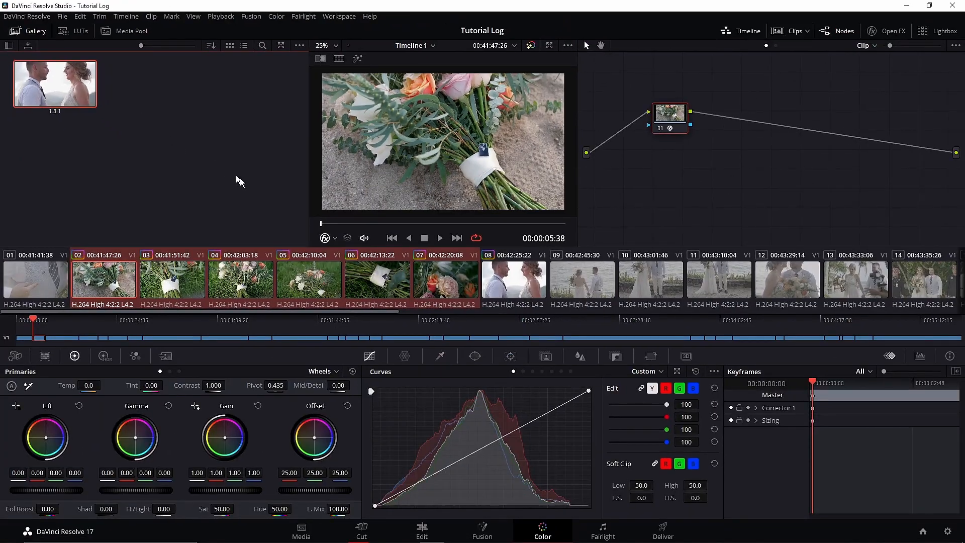
- Look through clips 03 to 06 to check how the copied grade suits each shot
click(171, 288)
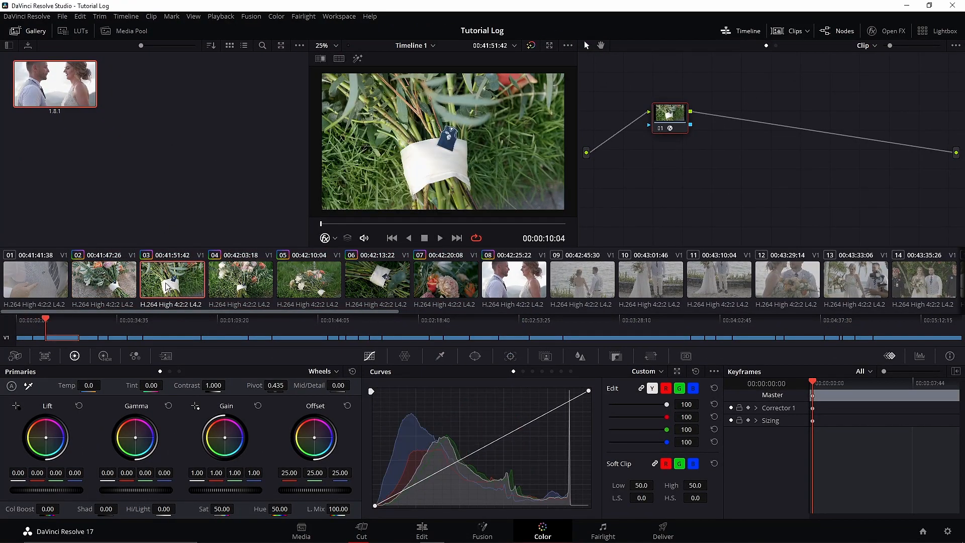
click(234, 289)
click(310, 286)
click(371, 282)
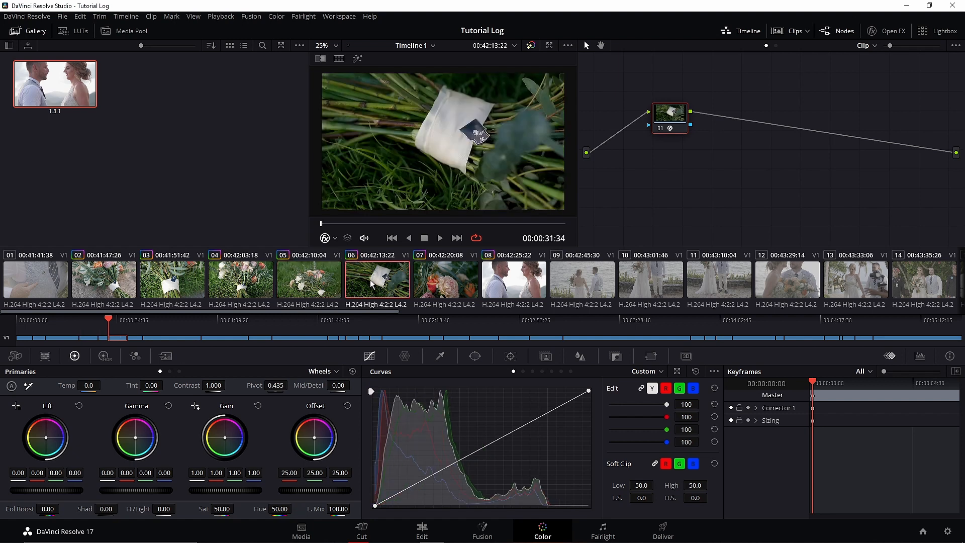
click(302, 285)
click(244, 285)
click(189, 283)
click(377, 282)
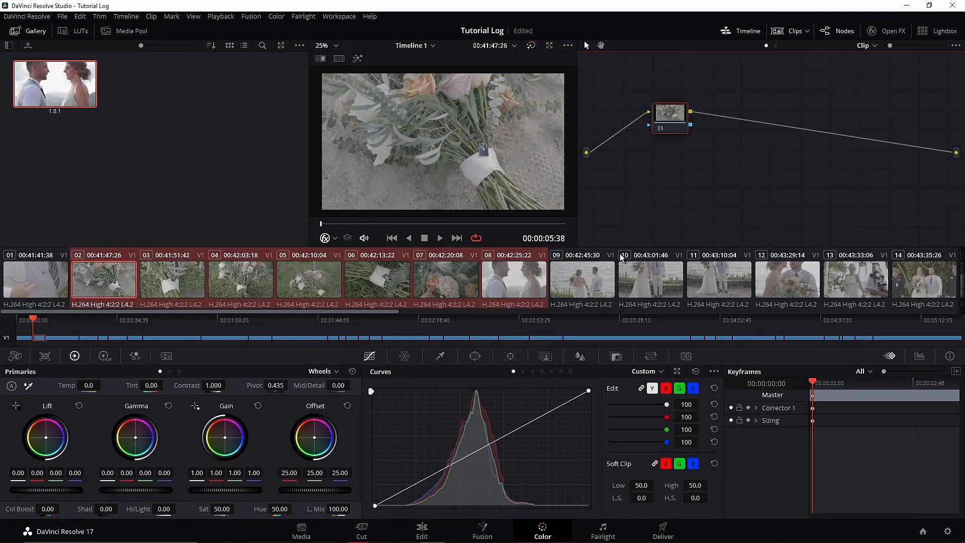
- Set the project's color science to DaVinci YRGB Color Managed, with the SDR Rec.709 preset and Rec.709 Gamma 2.4 output, and save the settings
click(583, 284)
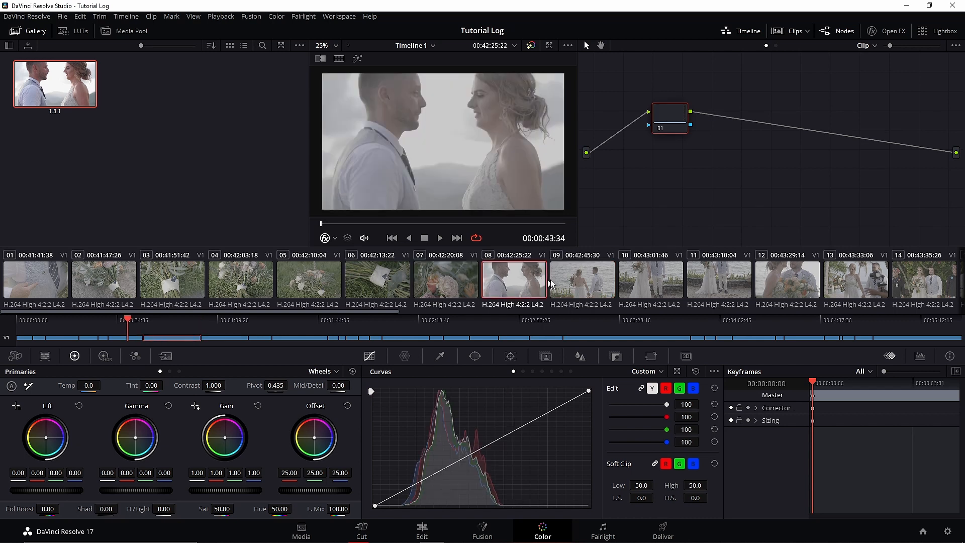
click(950, 532)
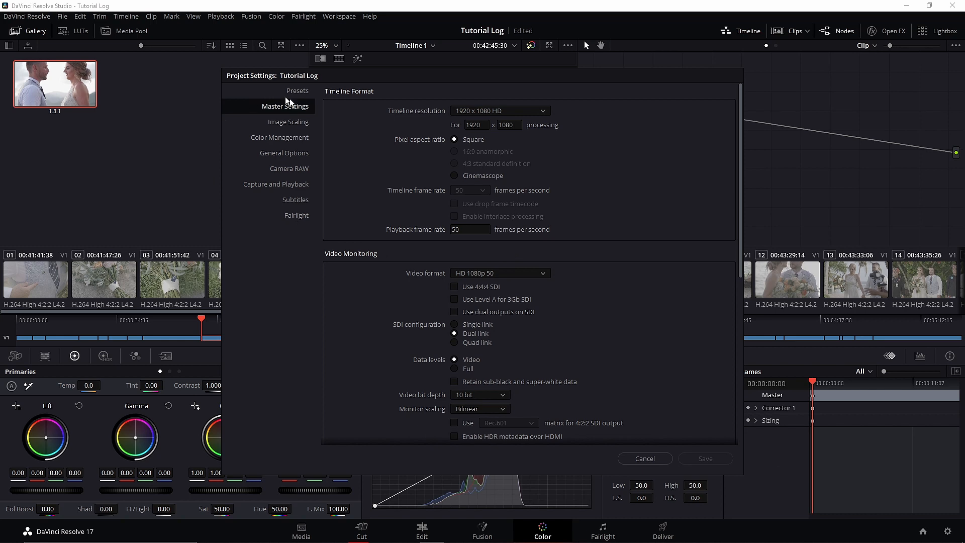
click(271, 138)
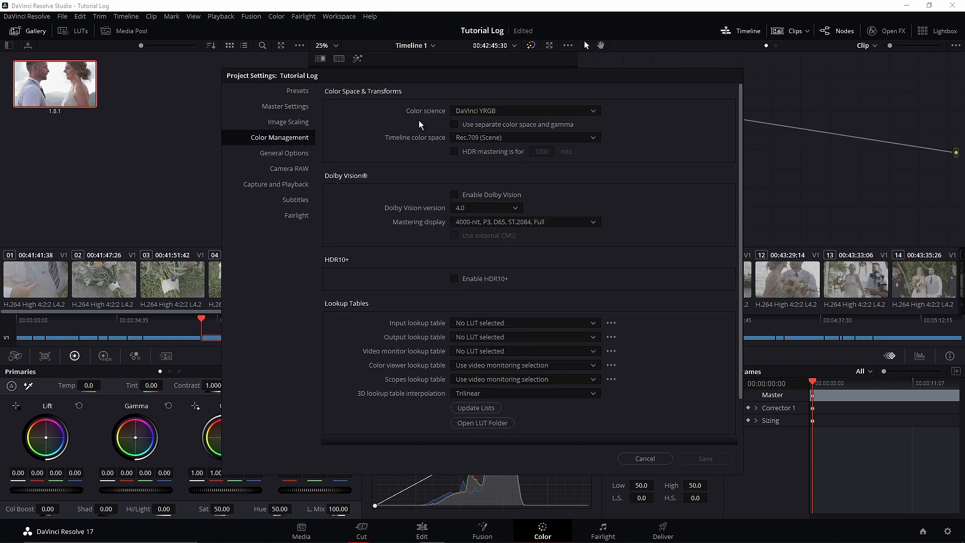
click(515, 111)
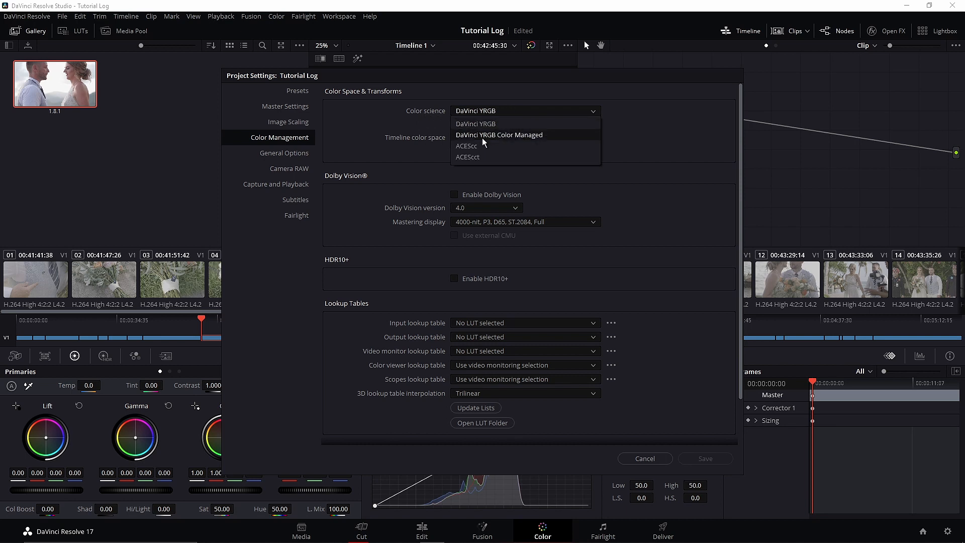
click(511, 137)
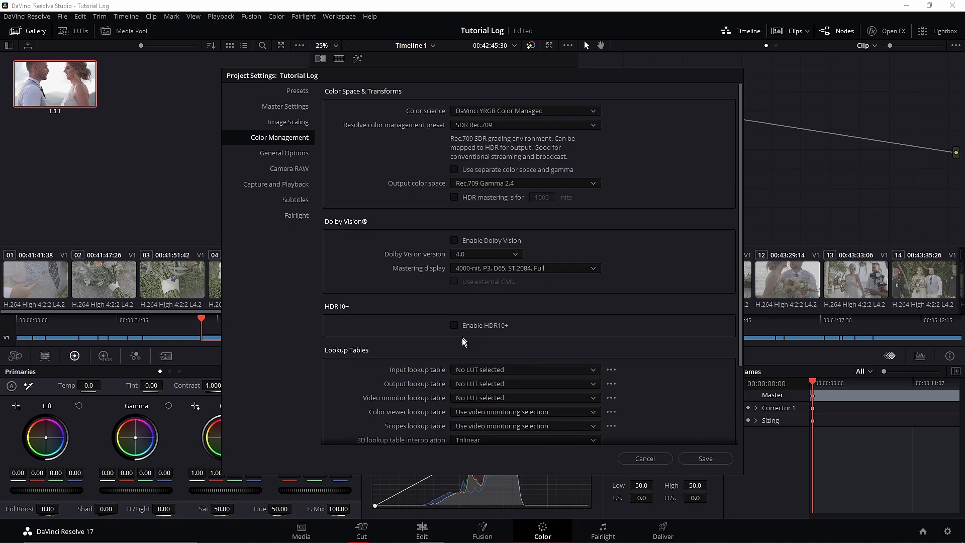
click(714, 459)
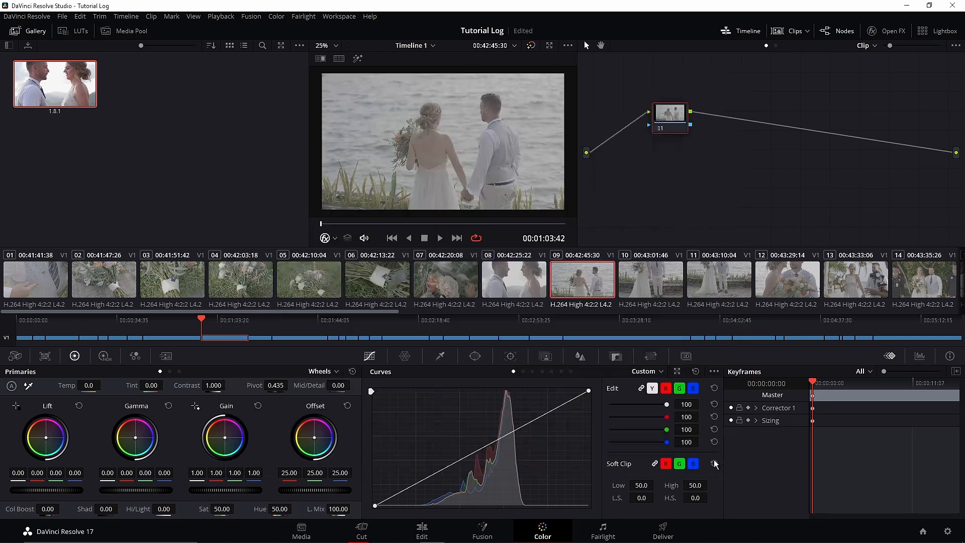
- Check how clip 08 and the clips around it look under the project's new color management
click(589, 279)
click(512, 285)
click(445, 282)
click(377, 284)
click(314, 284)
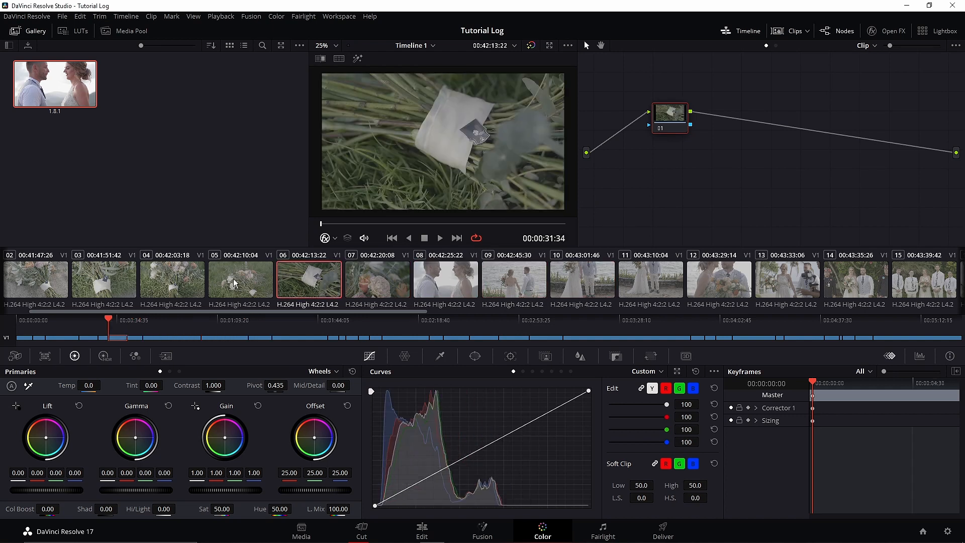
click(391, 281)
click(460, 282)
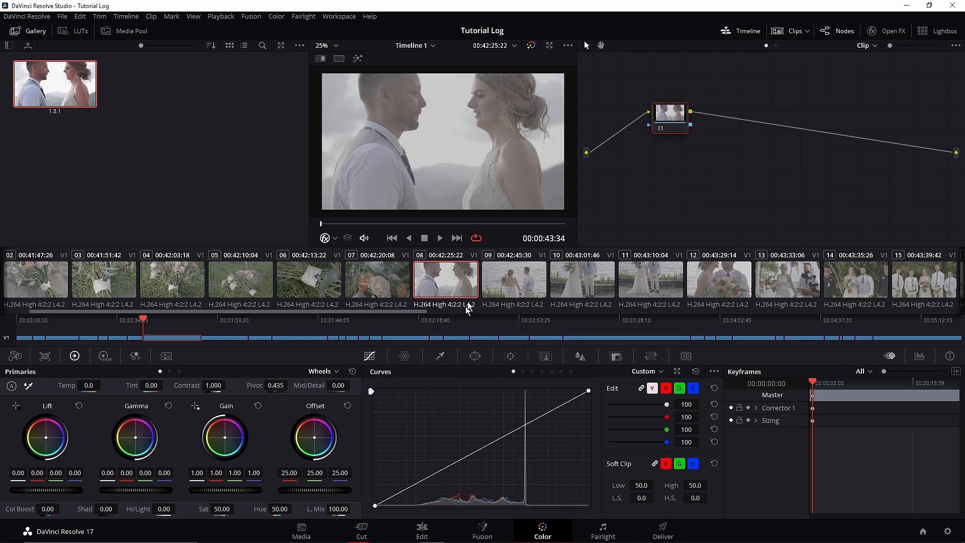
- Set the input color space of all timeline clips to Panasonic V-Gamut/V-Log
key(ctrl+a)
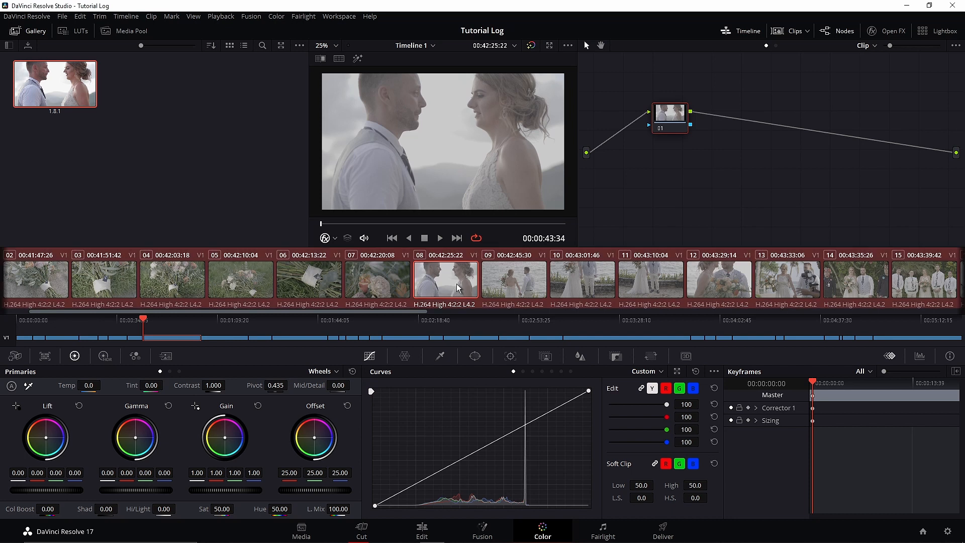
right_click(453, 281)
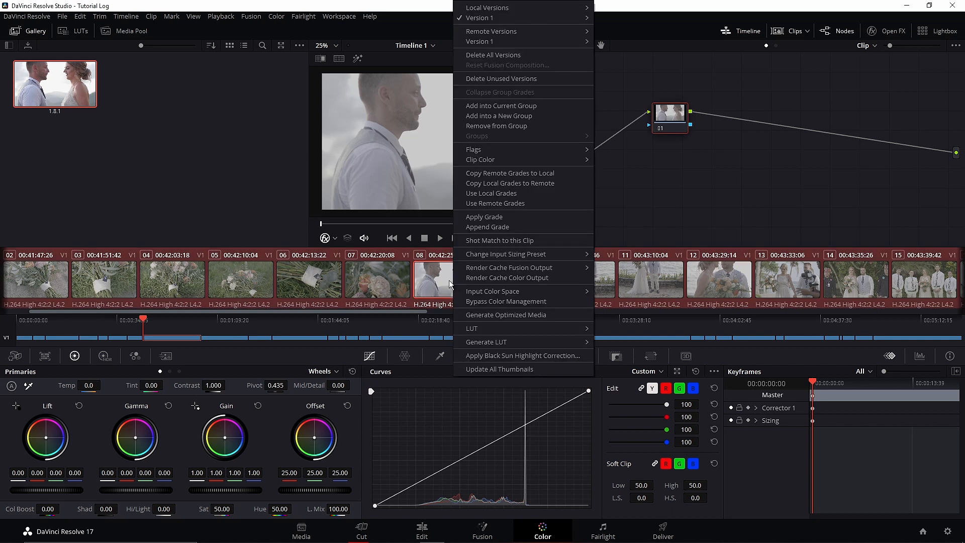
mouse_move(469, 291)
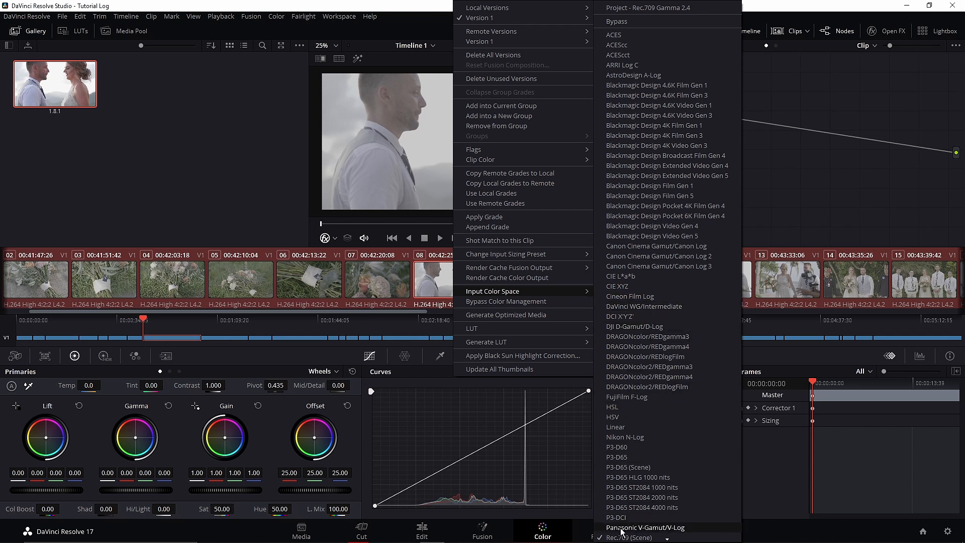
click(672, 528)
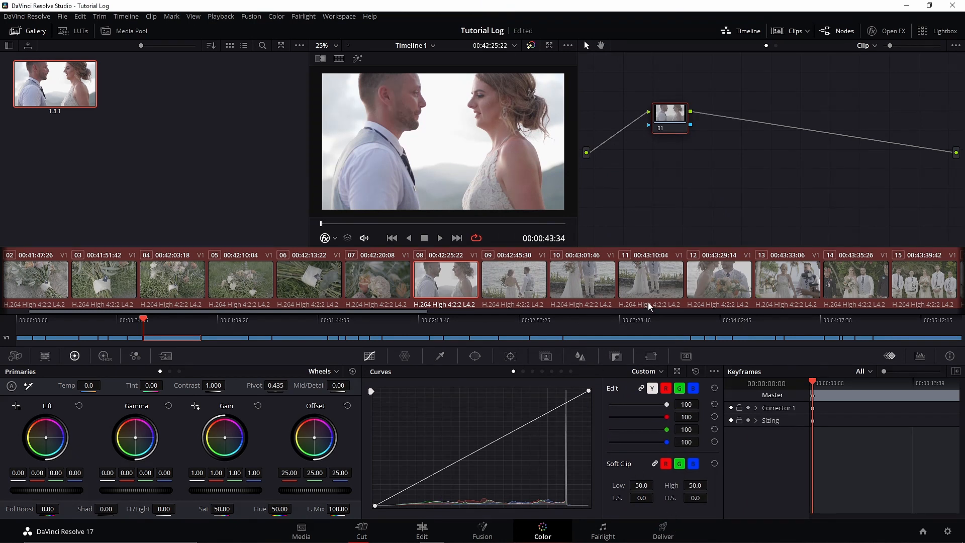
- Look through clips 02 to 13 to check the V-Log conversion on each shot
click(507, 283)
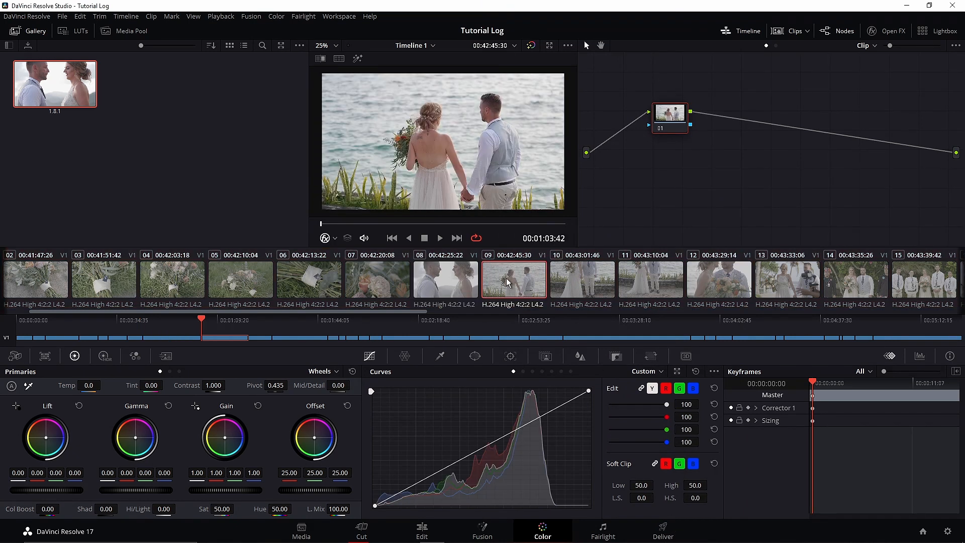
click(592, 287)
click(632, 281)
click(705, 282)
click(762, 284)
click(380, 282)
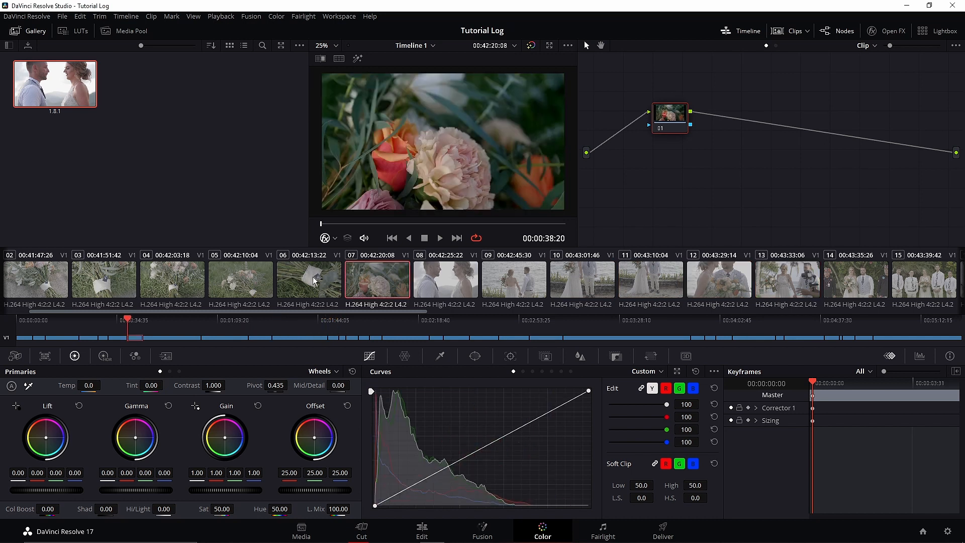
click(311, 281)
click(230, 284)
click(167, 282)
click(105, 283)
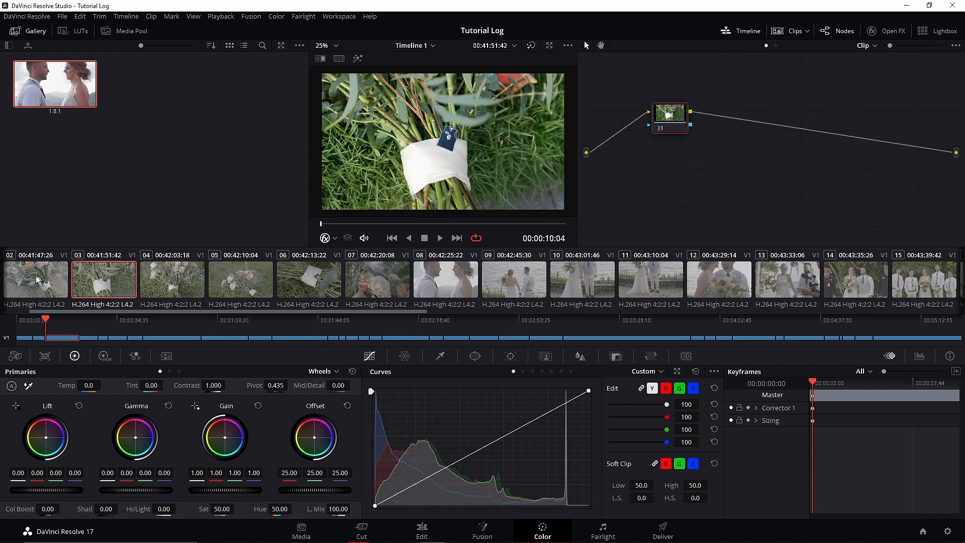
click(43, 284)
- Examine the converted image of the clips further along the timeline, up to clip 23
drag(164, 312, 335, 313)
click(148, 295)
click(34, 277)
click(405, 279)
click(474, 279)
click(549, 281)
click(616, 288)
click(694, 289)
click(758, 288)
click(825, 288)
click(888, 287)
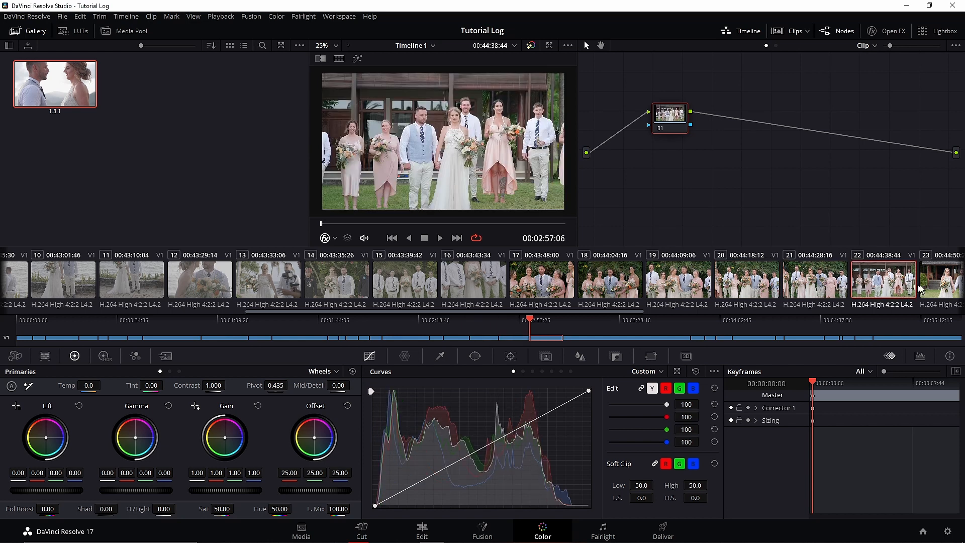
click(945, 288)
- Compare the converted image of clip 08 with neighboring clips 07, 09 and 10
click(222, 322)
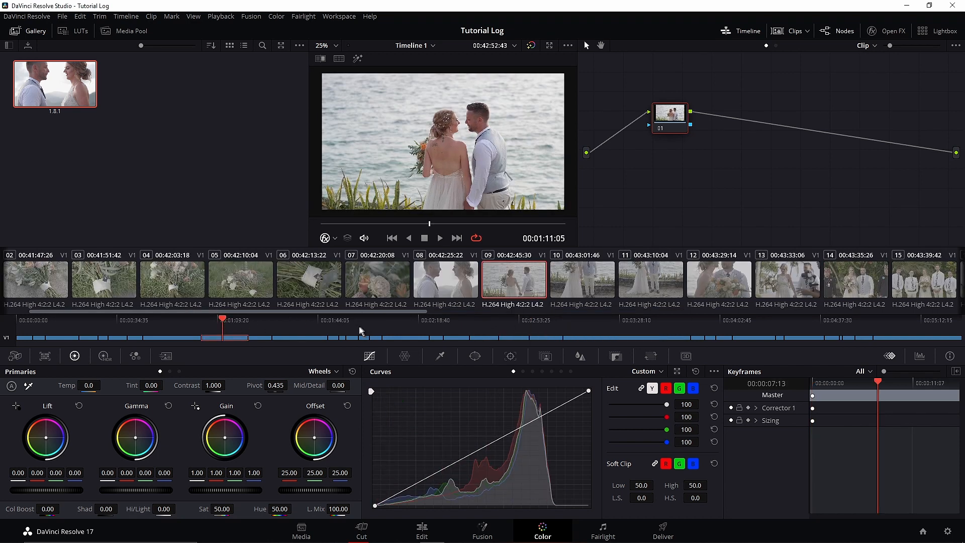
click(422, 285)
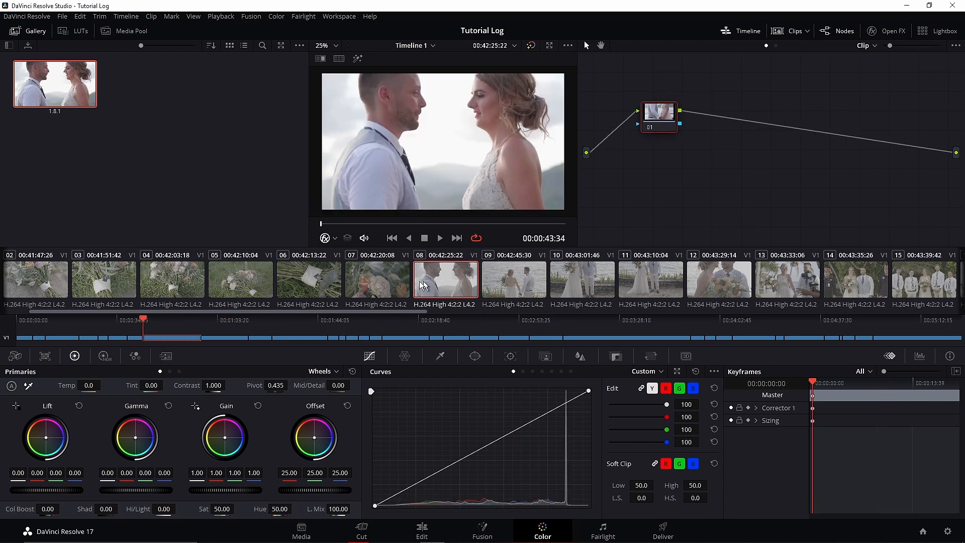
click(380, 286)
click(579, 283)
click(514, 283)
click(441, 280)
click(513, 284)
click(447, 282)
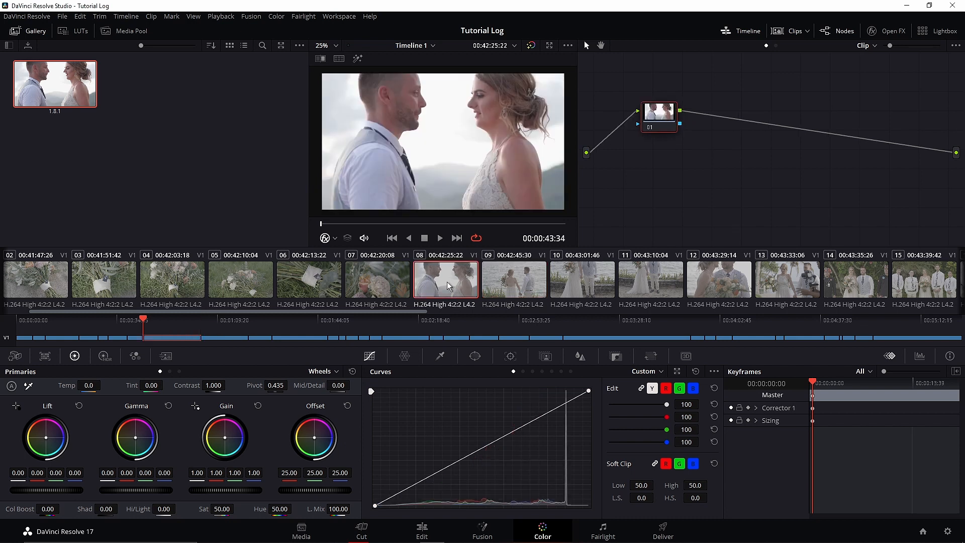
- Examine a frame midway through clip 08 and compare it with the clips from 06 to 10
drag(196, 319, 173, 318)
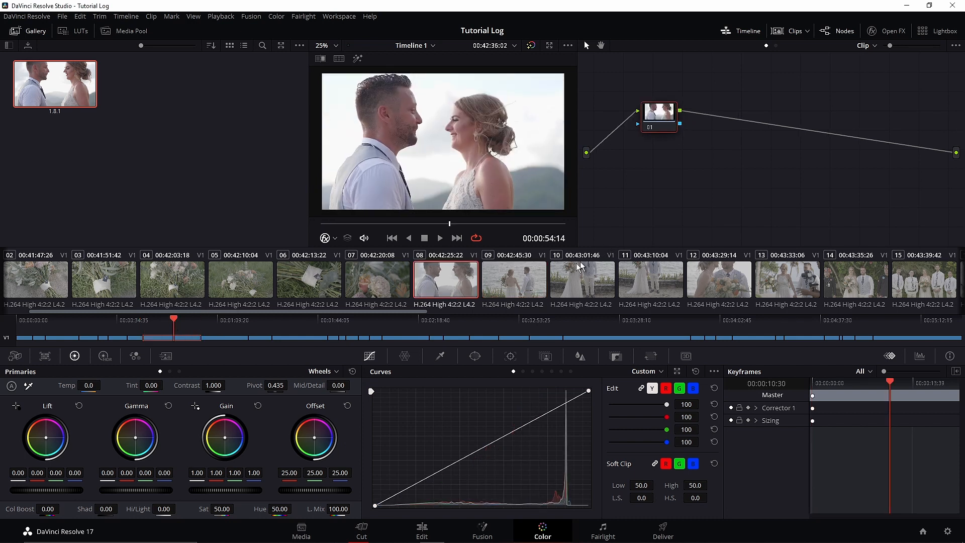
click(518, 284)
click(571, 279)
click(520, 290)
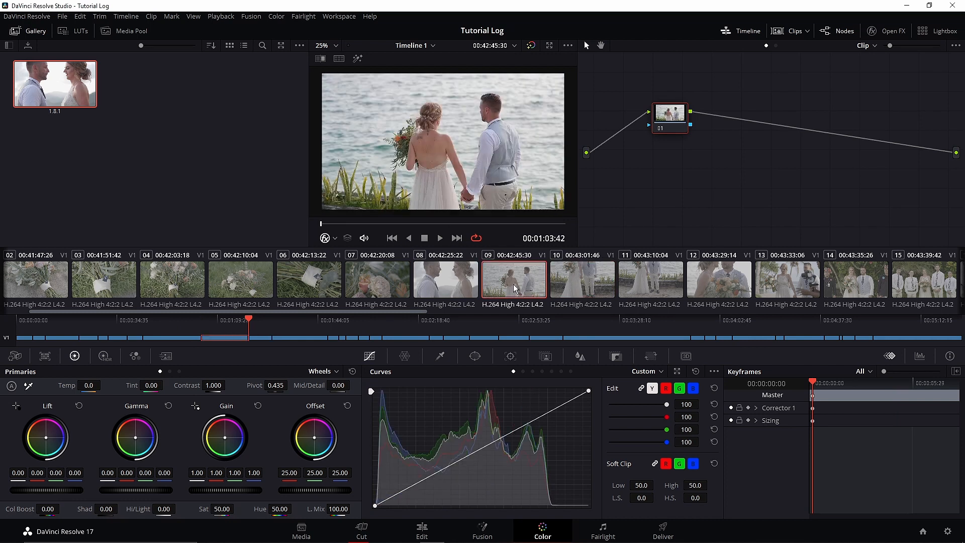
click(445, 282)
click(379, 286)
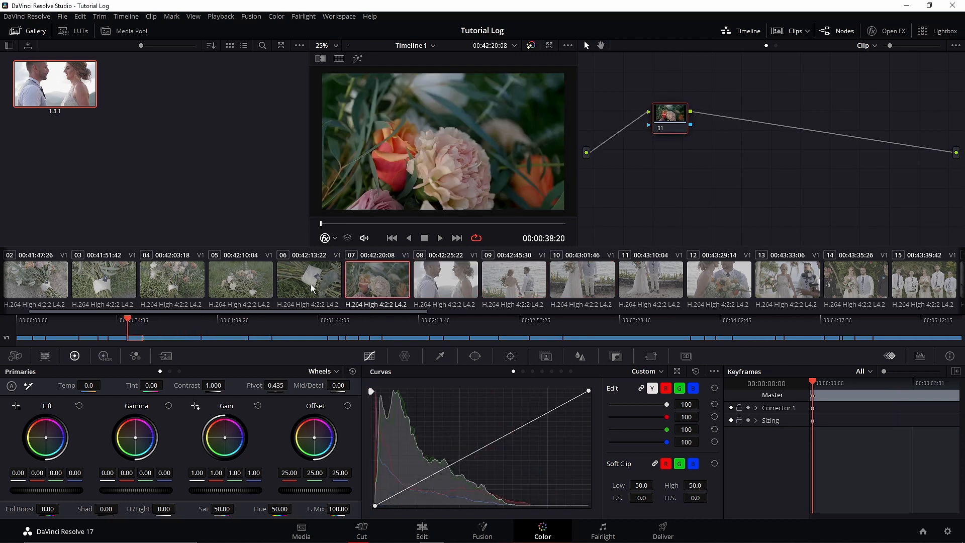
click(311, 289)
- Go to a frame in the middle part of clip 08 and show its video scope as a Waveform
click(455, 284)
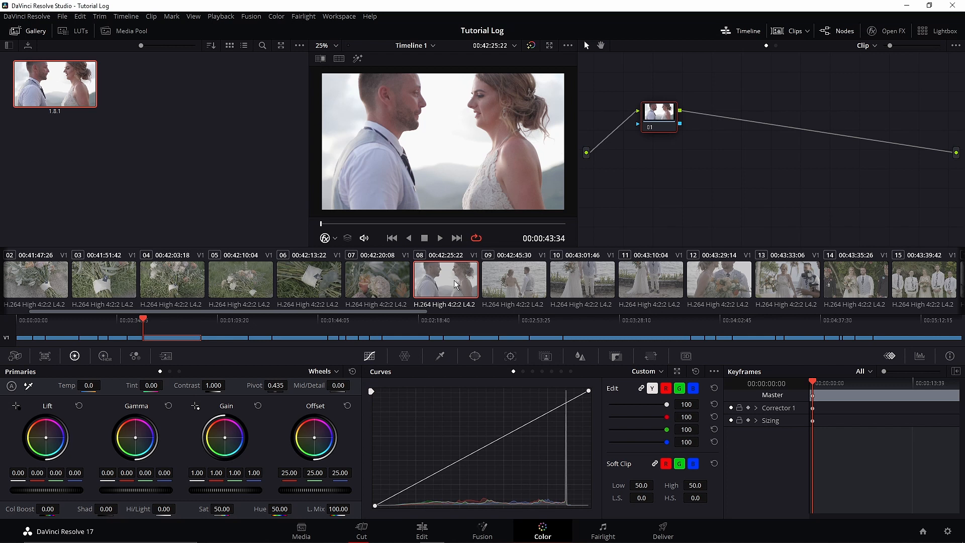
drag(328, 225, 415, 223)
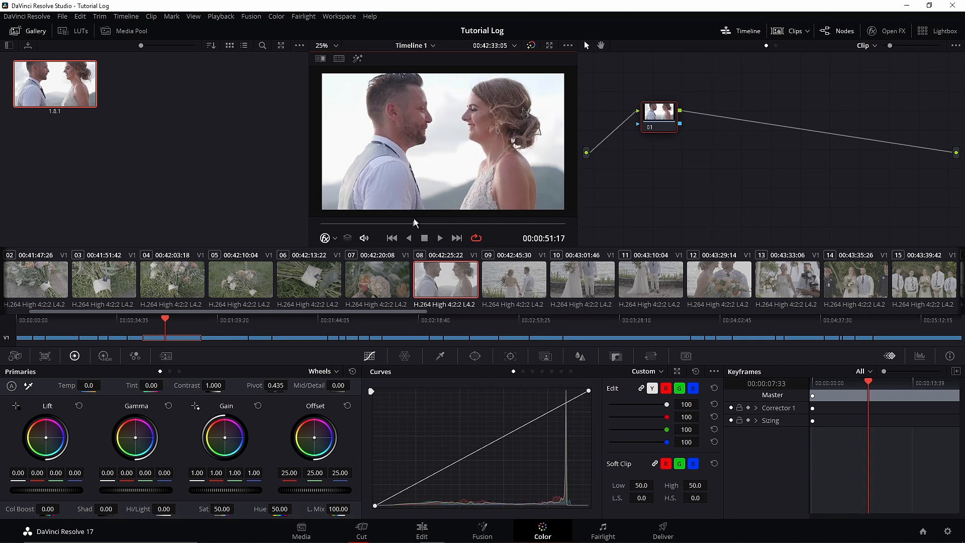
click(921, 357)
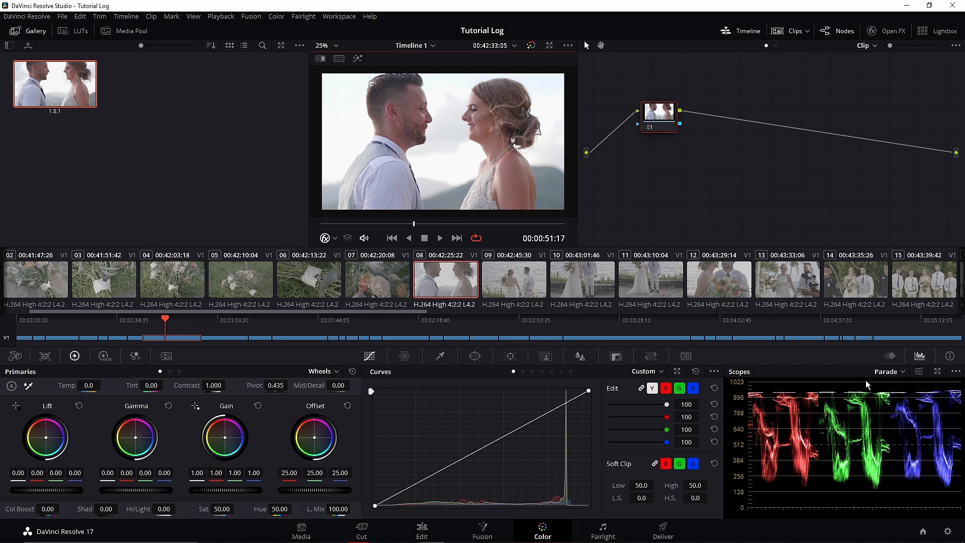
click(903, 372)
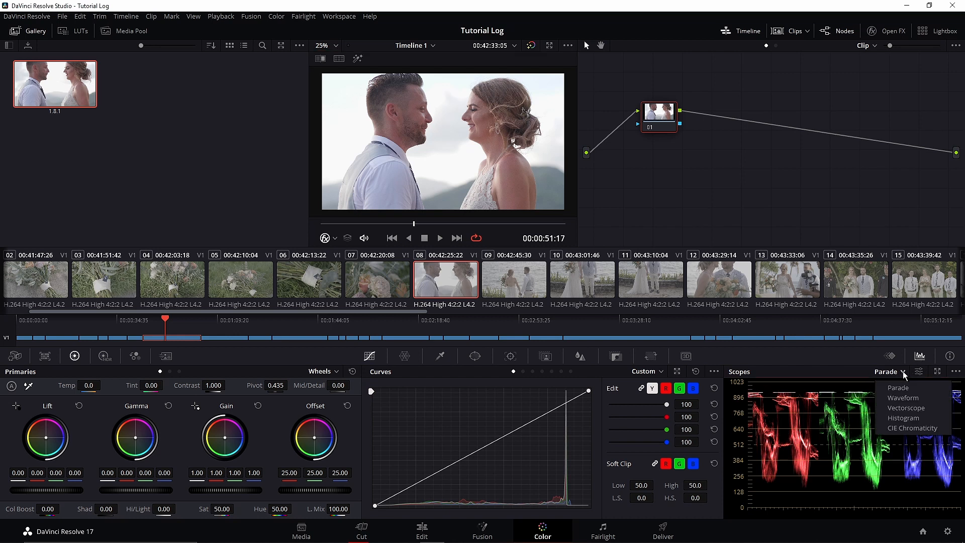
click(904, 398)
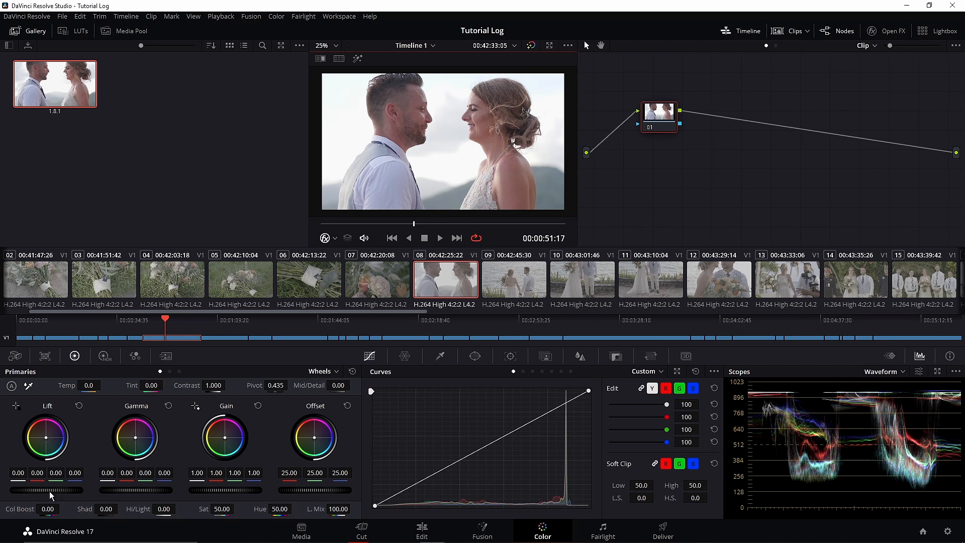
- Grade clip 08 on node 01 with Lift at -0.09, Gain at 1.01 and Gamma at 0.02
drag(52, 491, 35, 490)
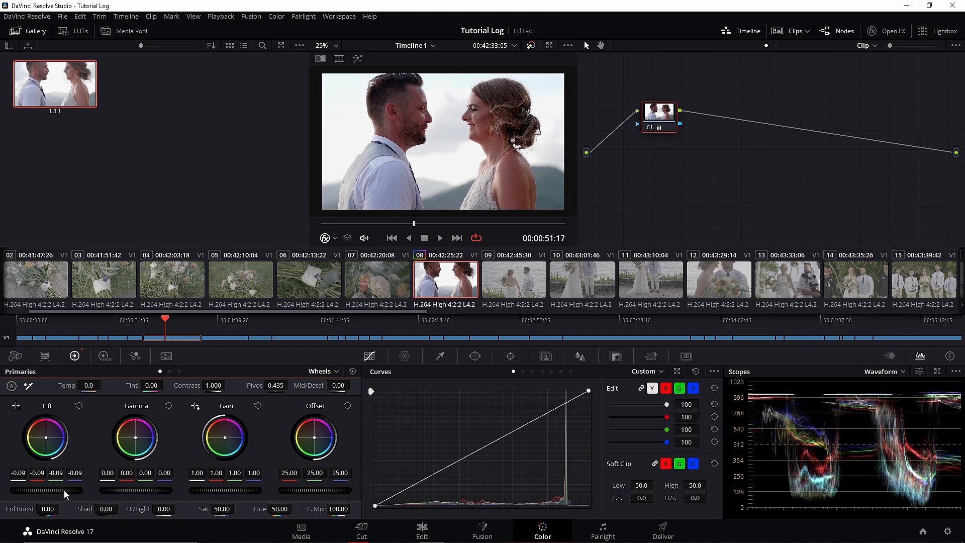
drag(219, 491, 221, 491)
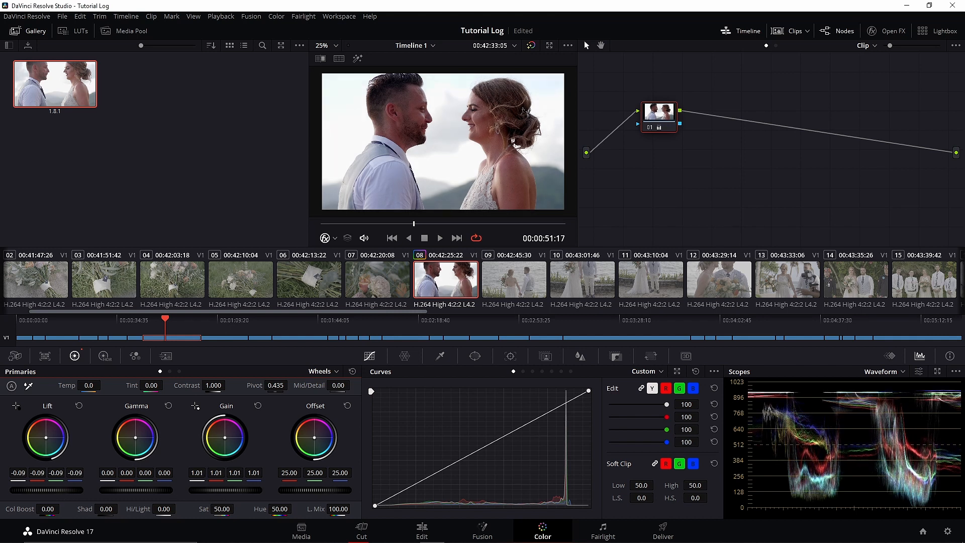
drag(124, 489, 130, 490)
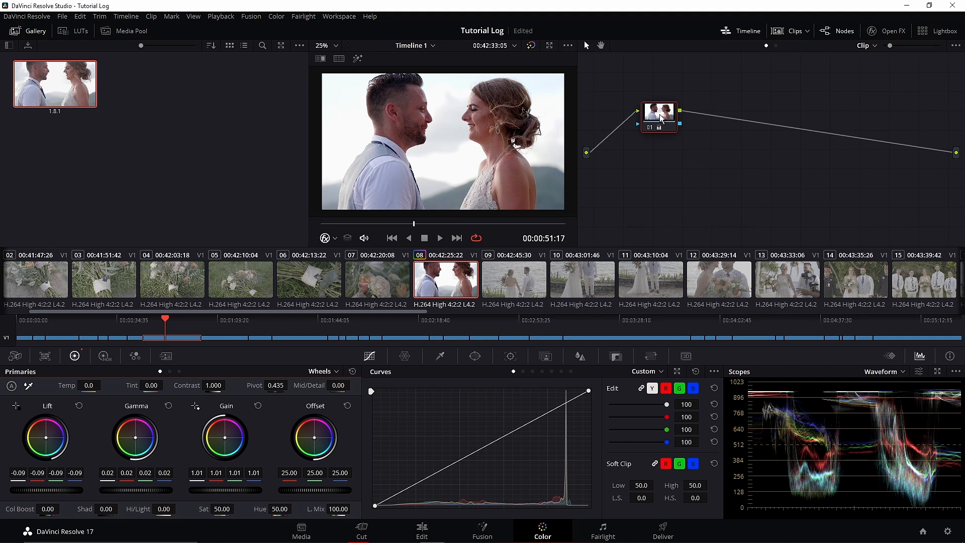
drag(660, 115, 660, 126)
- Grade clip 09 on node 01 with Lift at -0.05 and Gain at 1.15
click(523, 285)
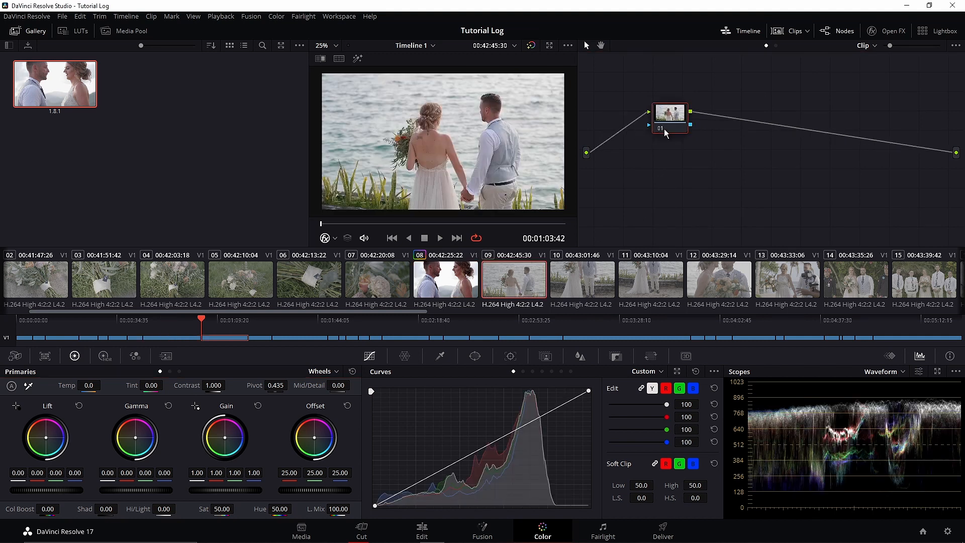
drag(45, 490, 35, 490)
drag(227, 490, 258, 490)
- Move clip 09's node 01 closer to the source input and add serial node 02 after it
drag(671, 134, 660, 138)
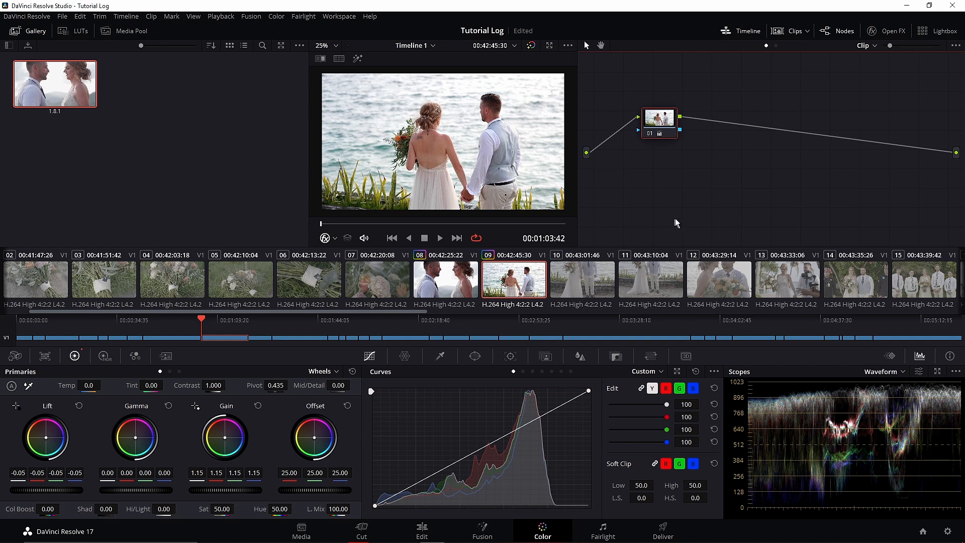
drag(673, 129, 668, 132)
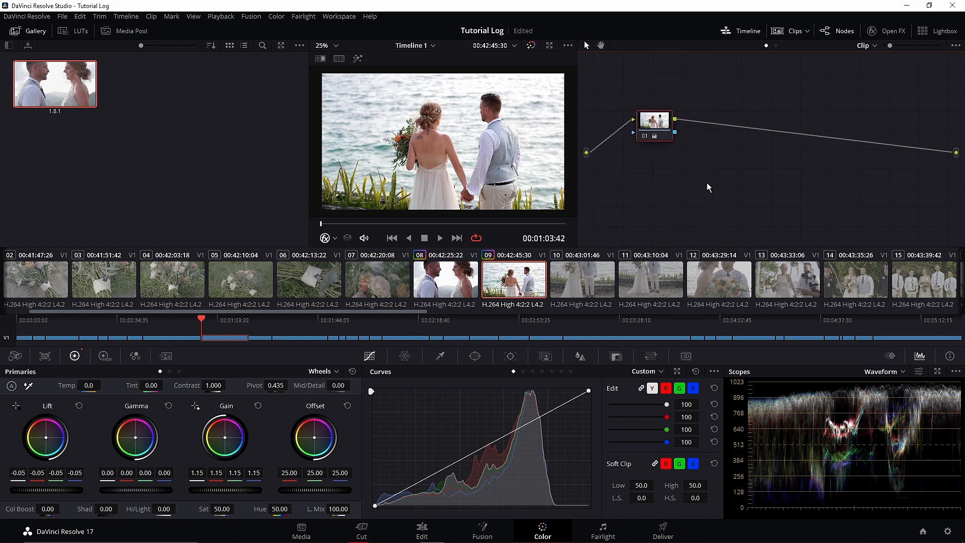
drag(659, 119, 654, 120)
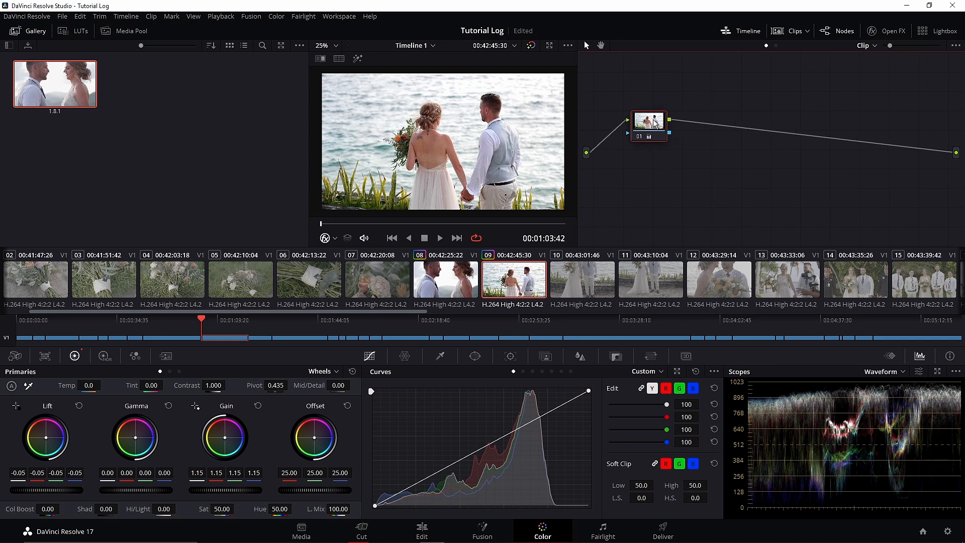
key(alt+s)
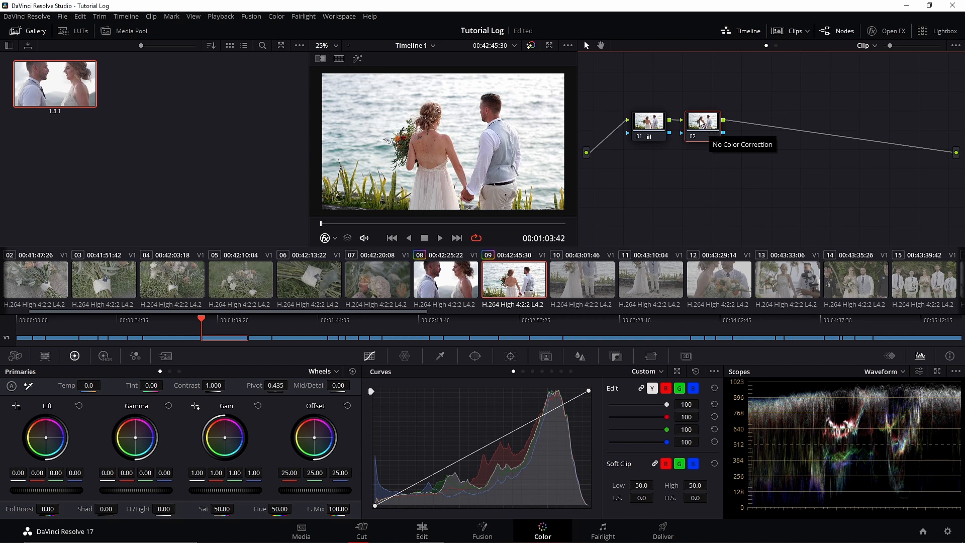
right_click(652, 122)
mouse_move(675, 167)
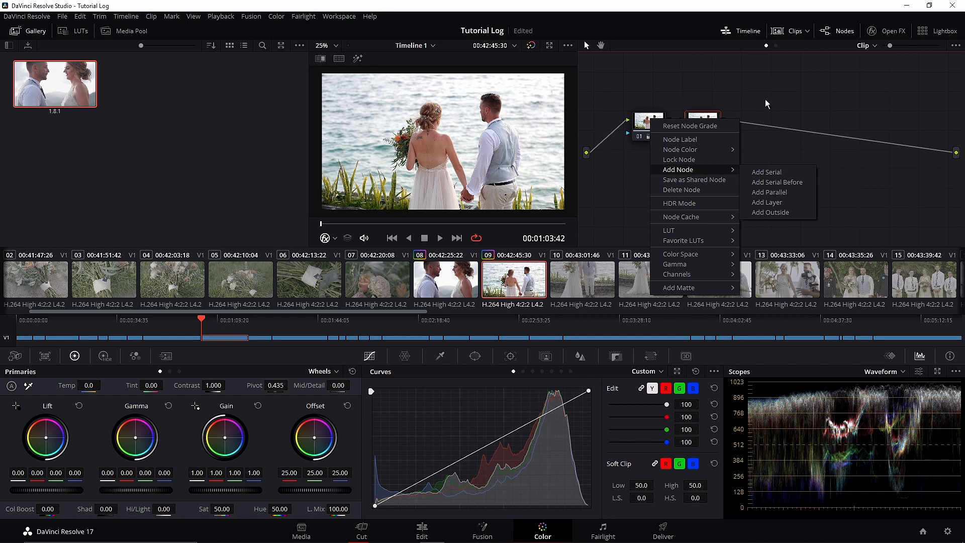
click(765, 173)
drag(707, 124, 706, 125)
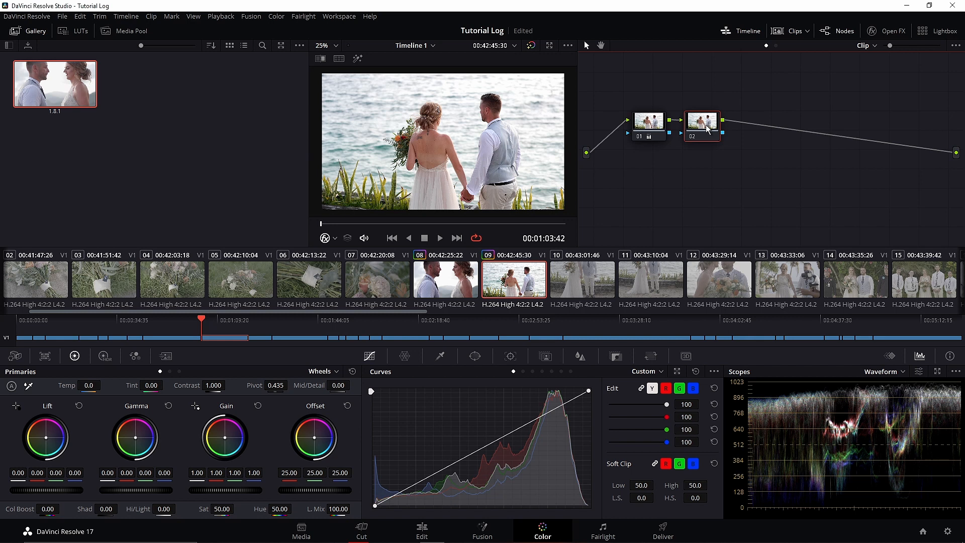
- Apply the Film Looks LUT Rec709 Kodak 2383 D55 to node 02 of clip 09
click(80, 30)
scroll(70, 211, down, 2)
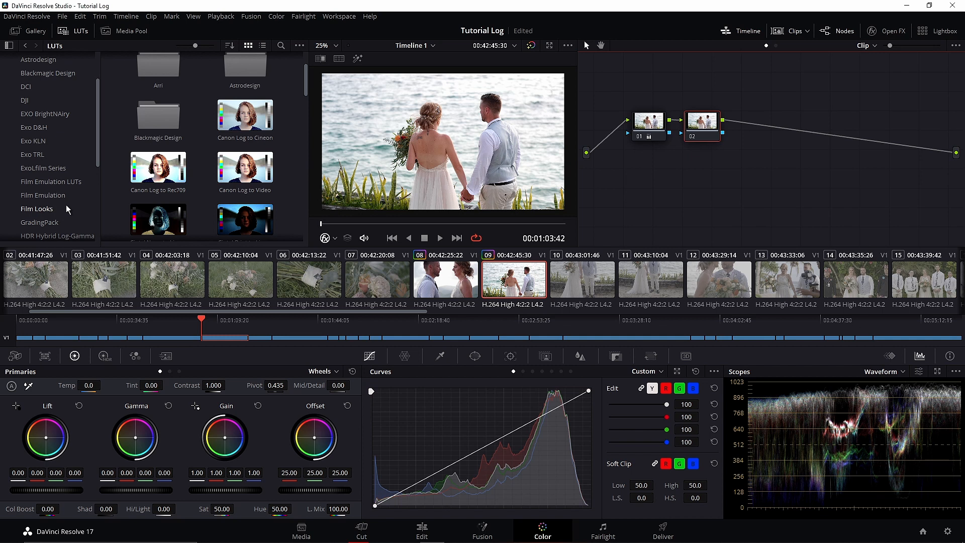
click(43, 211)
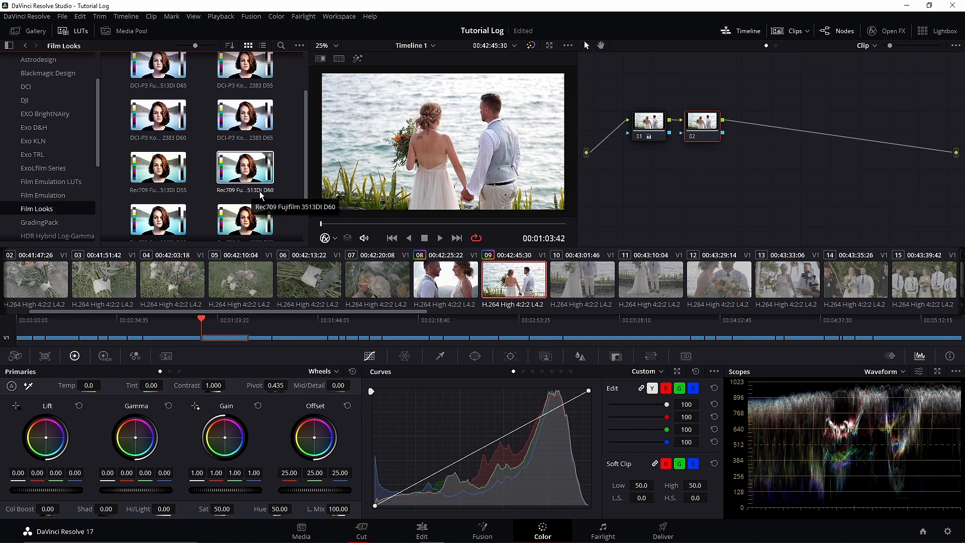
scroll(227, 196, down, 1)
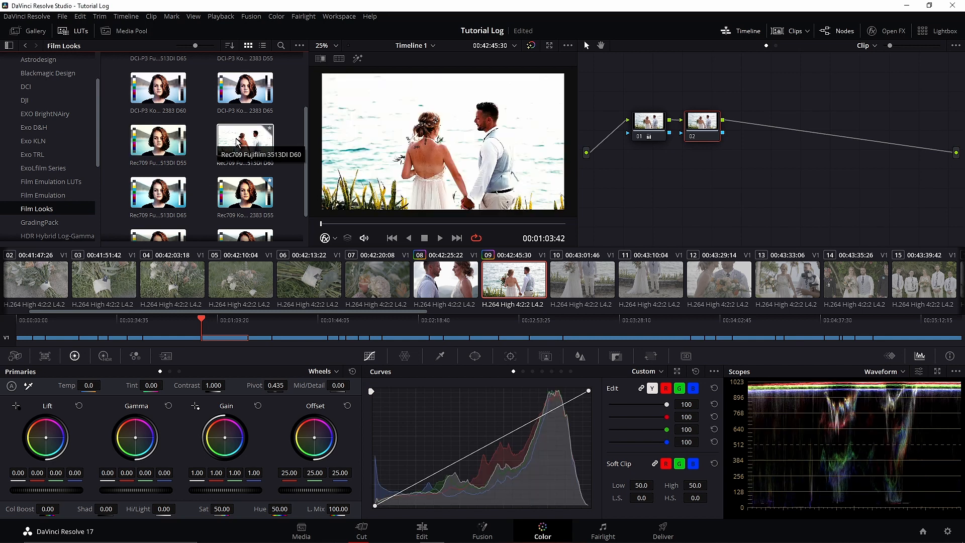
drag(242, 196, 703, 123)
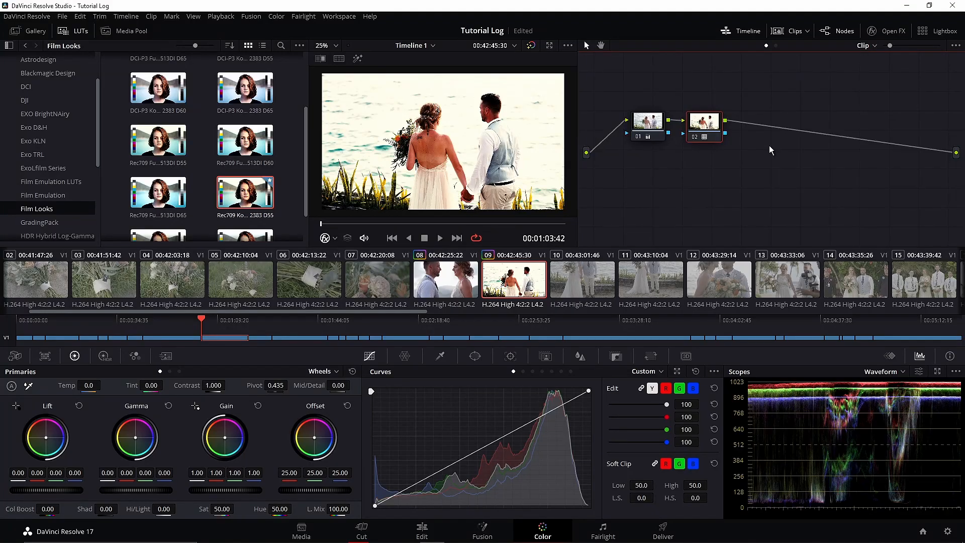
click(651, 125)
click(705, 126)
- Set node 02's Key Output Gain to 0.360 and compare the image with the node off and on
click(616, 357)
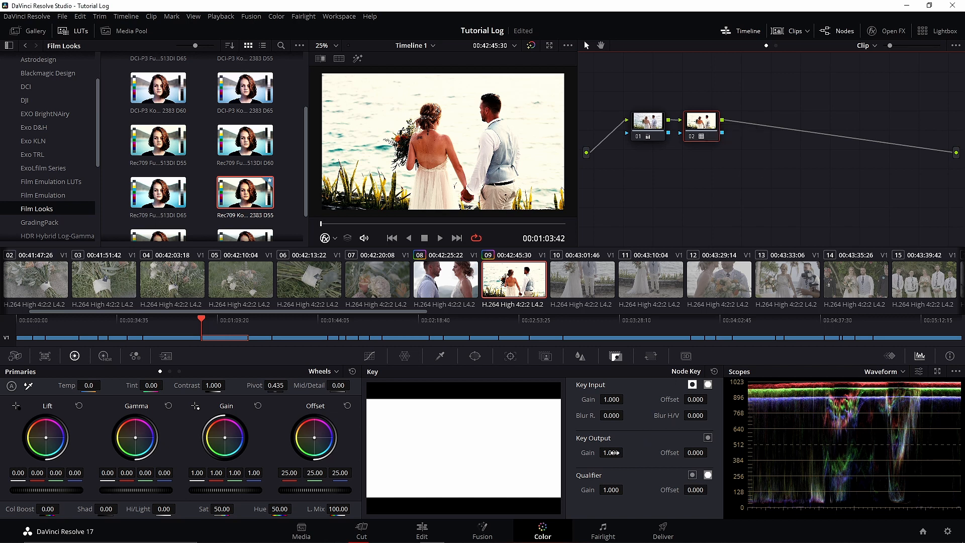
drag(615, 454, 546, 454)
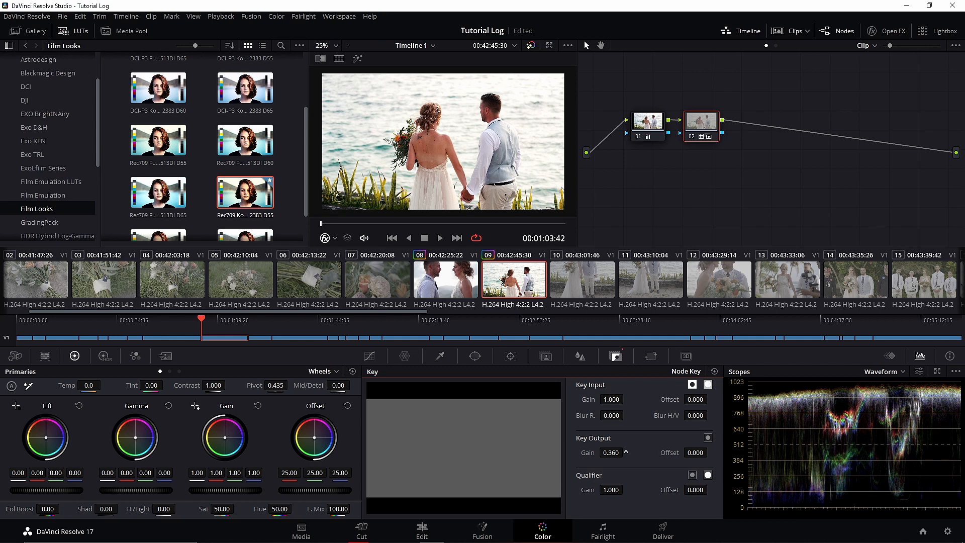
click(692, 137)
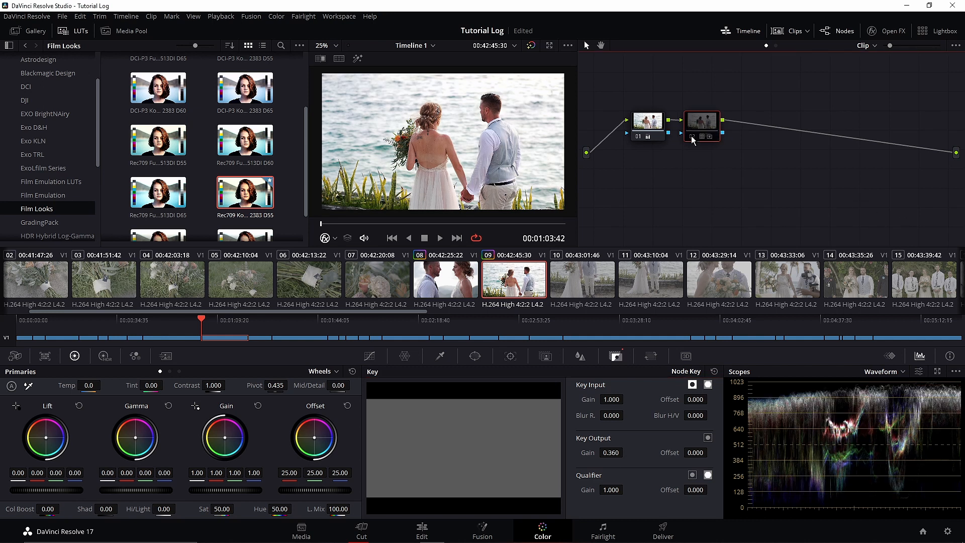
click(692, 137)
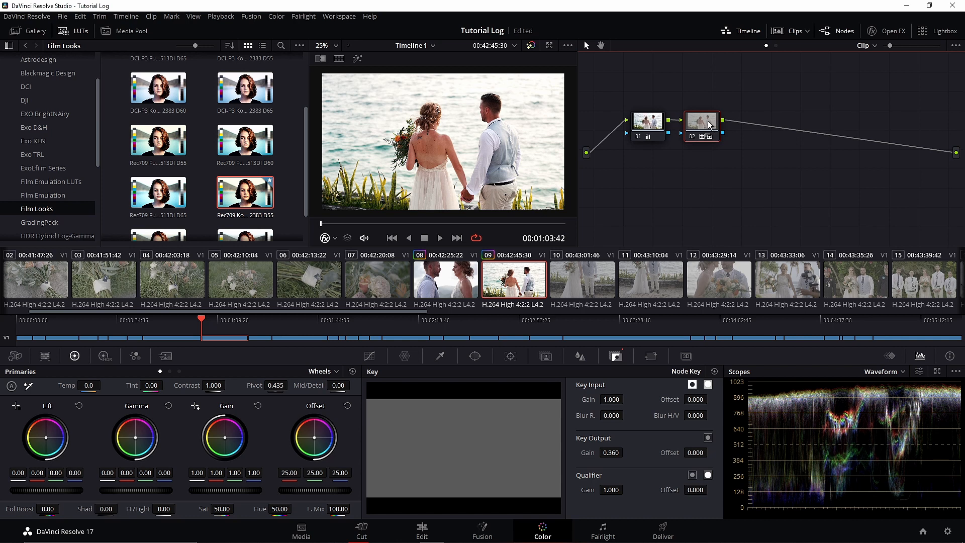
- Add two serial nodes after node 02, which is switched off, and label the four nodes CC, Key, CST and LUT
key(alt+s)
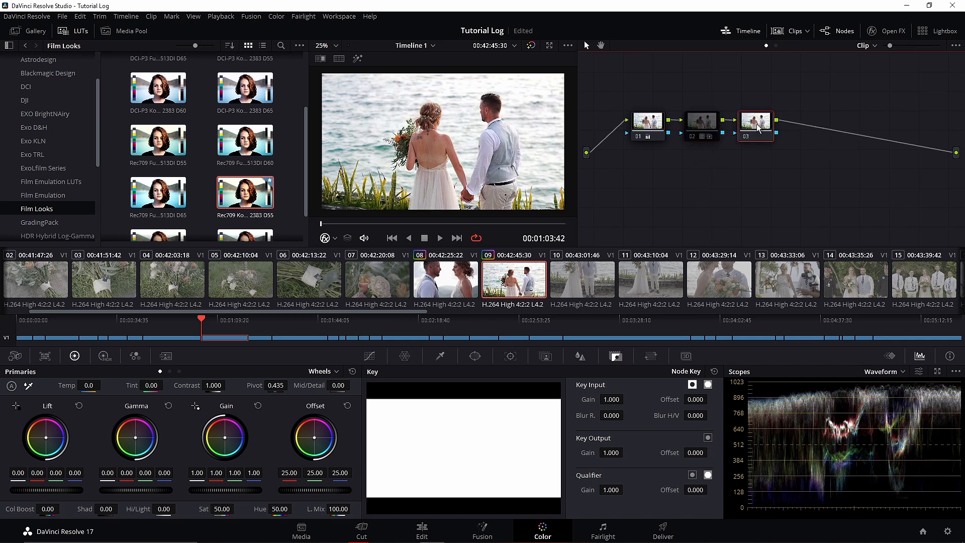
key(alt+s)
click(646, 125)
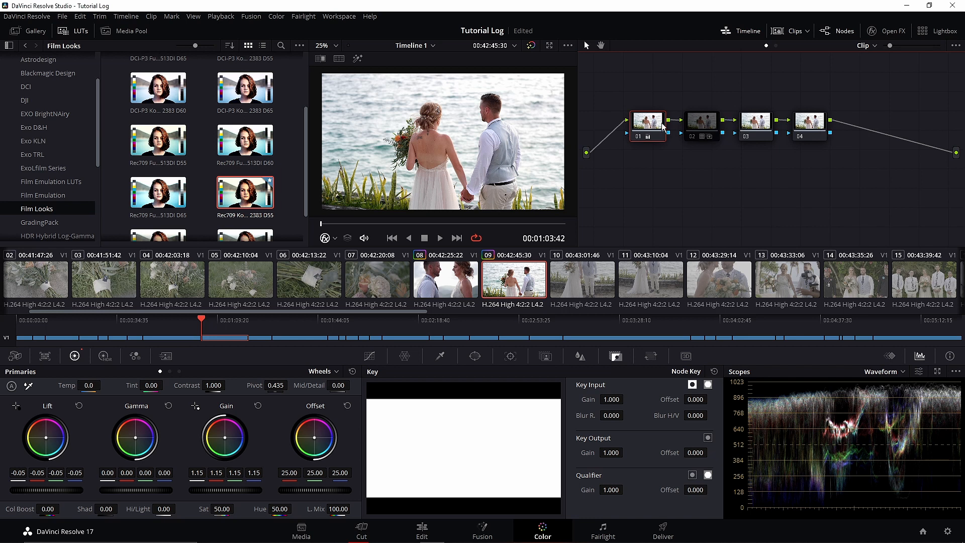
right_click(663, 125)
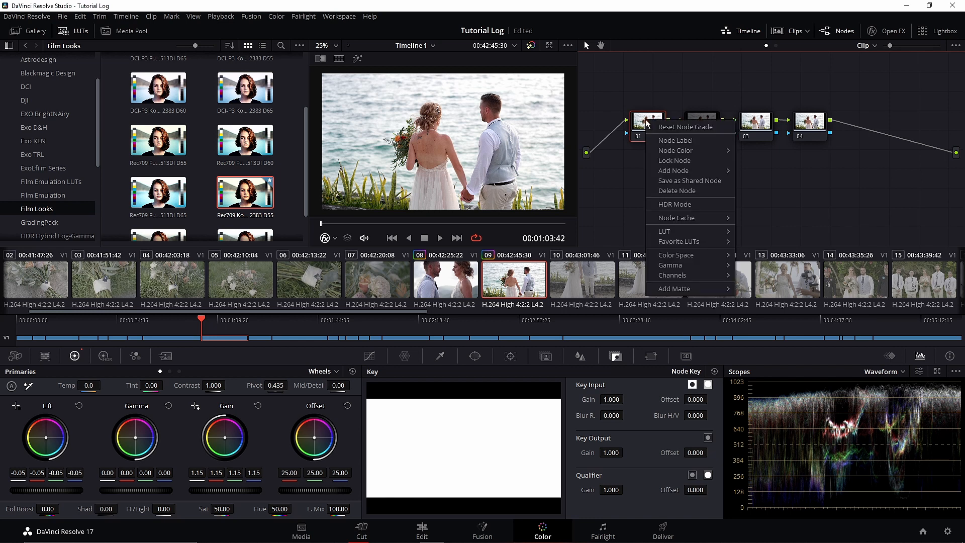
click(692, 141)
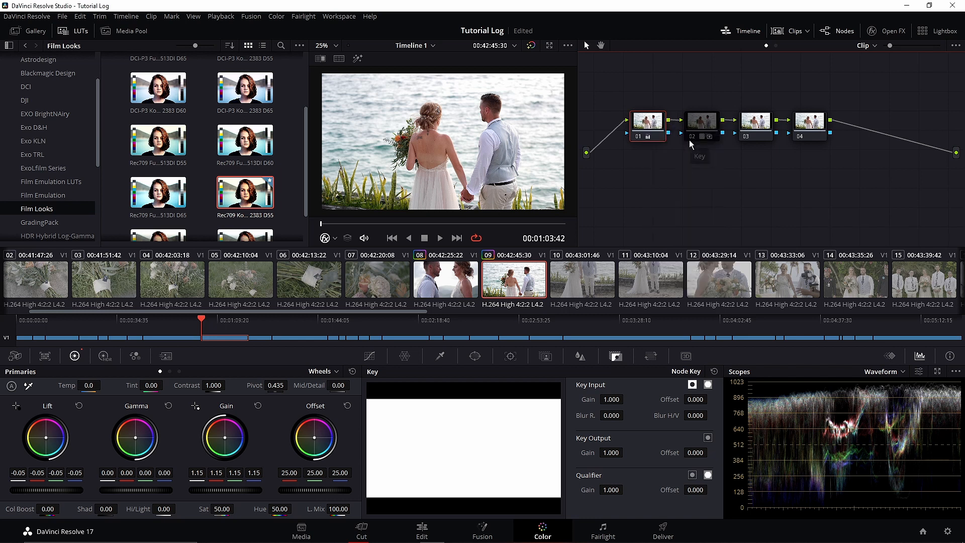
text(cc)
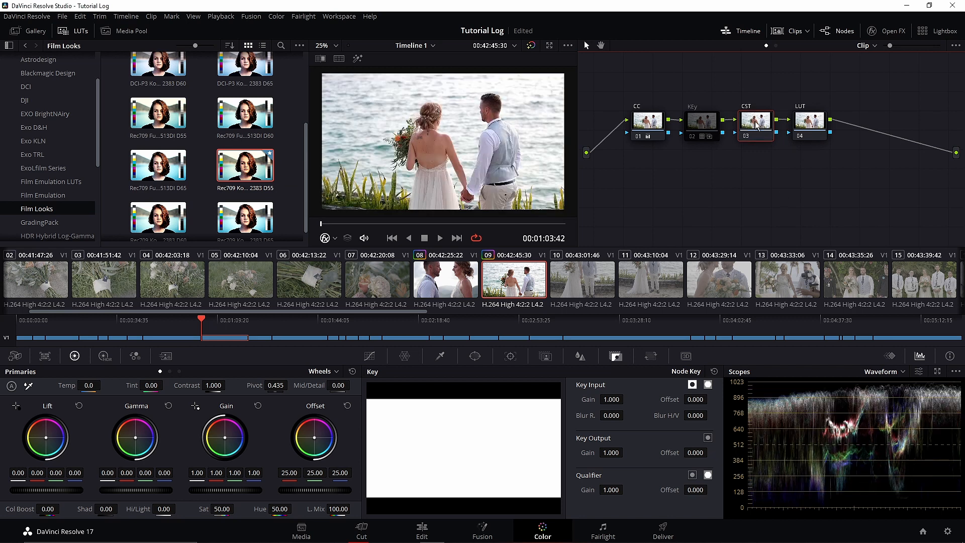
- Apply the Color Space Transform effect to the CST node and change its output gamma for the film look LUT
click(887, 30)
drag(834, 150, 734, 127)
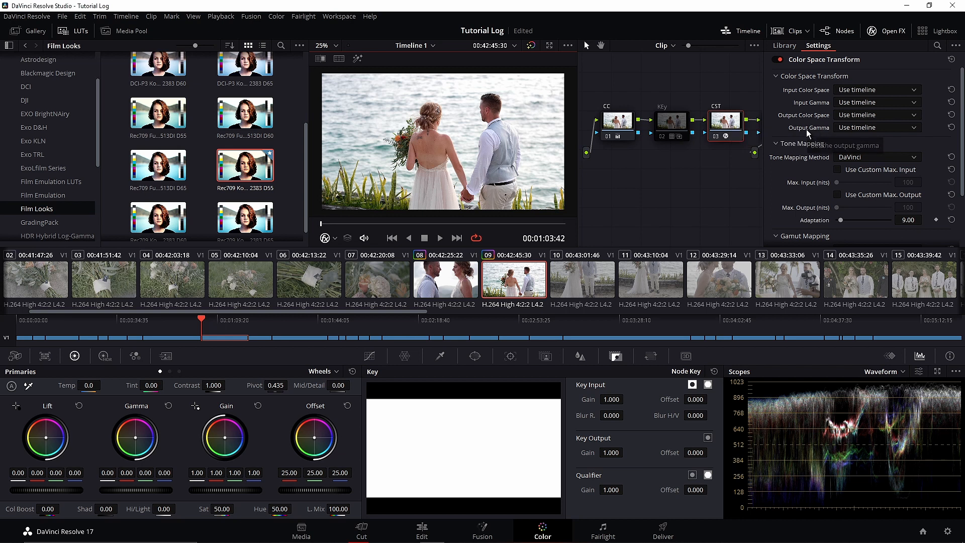
click(849, 127)
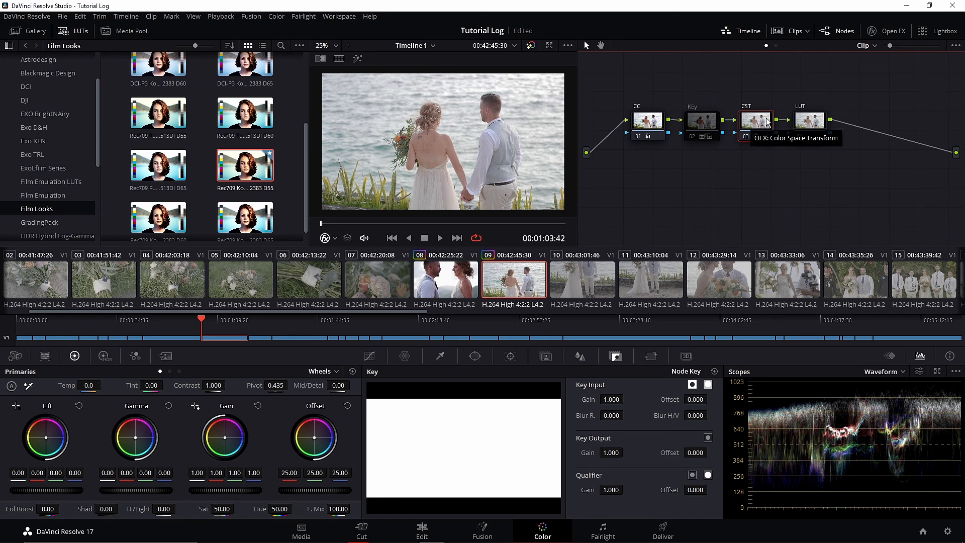
- Try Rec709 Kodak 2383 D55 on the LUT node, and apply Rec709 Fujifilm 3513DI D55 to it instead
click(810, 119)
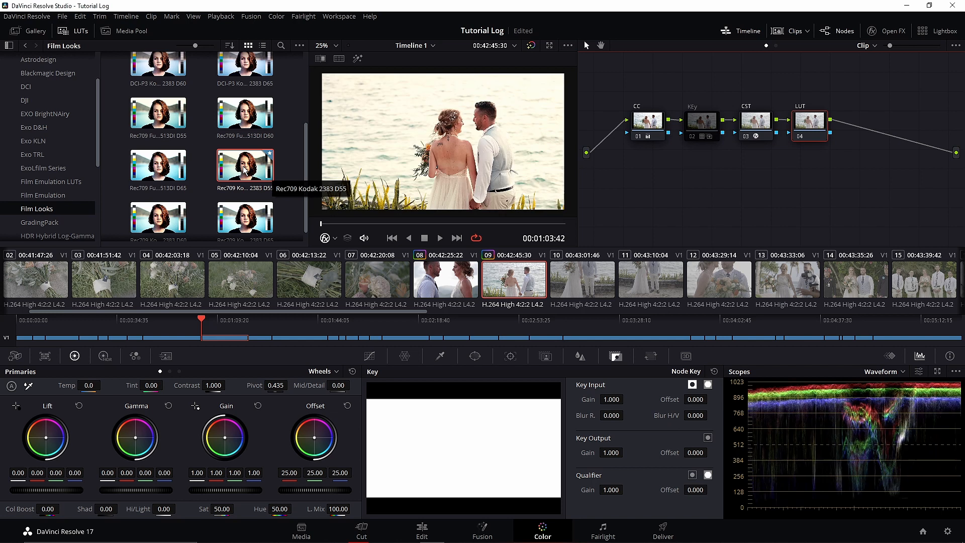
drag(258, 169, 807, 129)
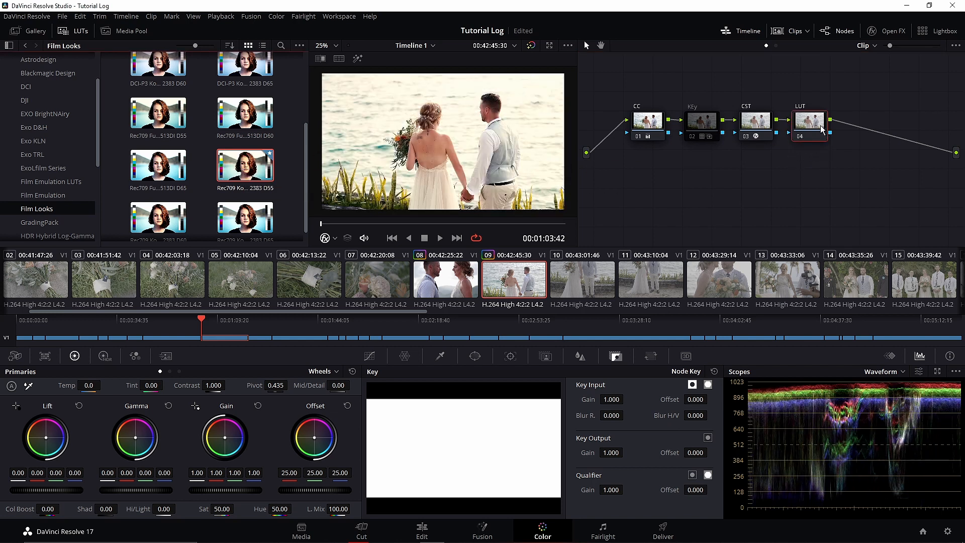
drag(158, 113, 815, 124)
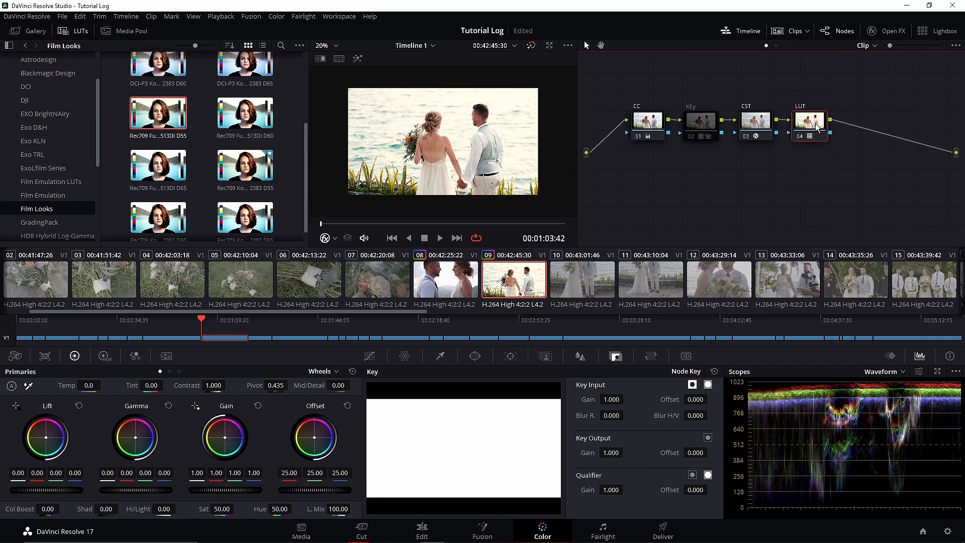
- Add serial node 05 after the LUT node with Gamma at -0.02, Gain at 0.97 and Lift at -0.01
key(alt+s)
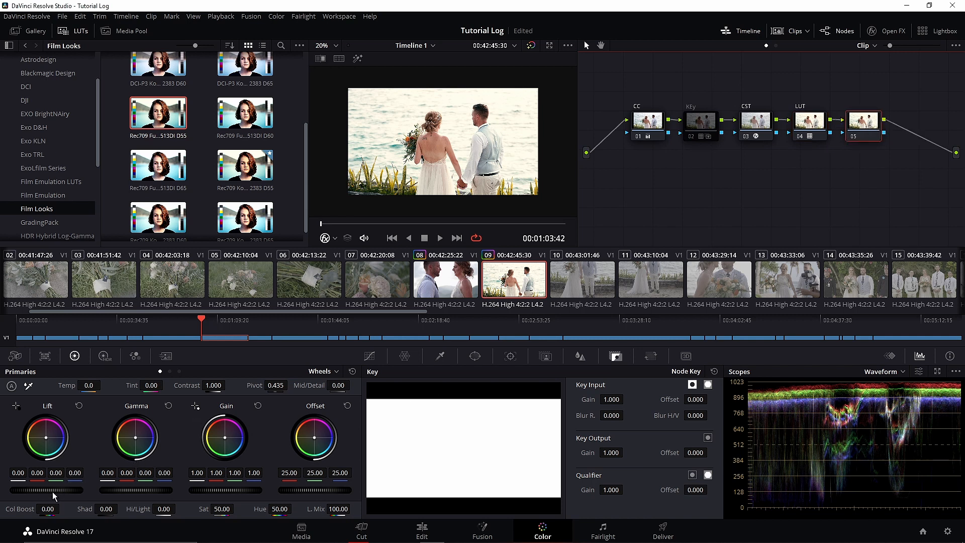
drag(134, 493, 127, 493)
drag(225, 490, 222, 490)
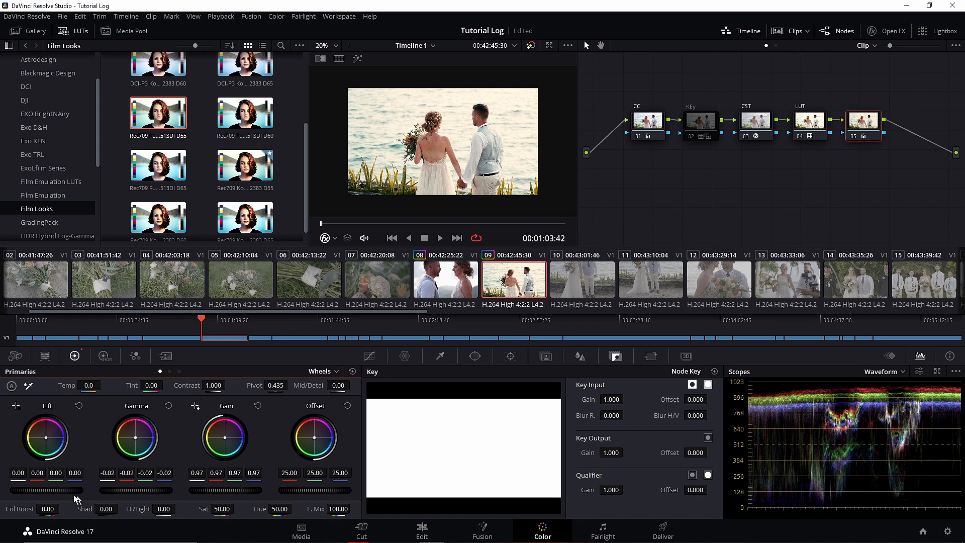
drag(59, 490, 56, 490)
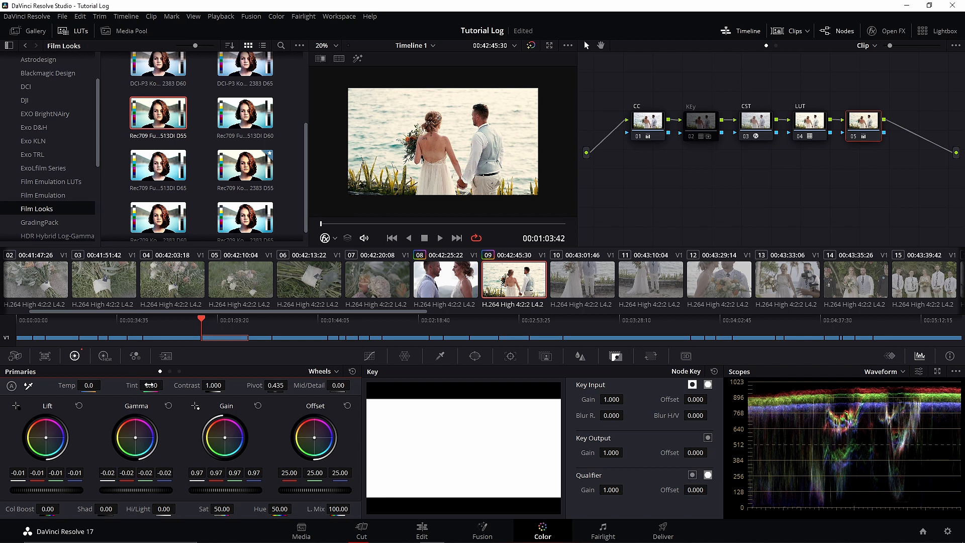
- Cool node 05 by setting Temp to -490 and inspect the graded image of clip 09 up close
drag(88, 386, 64, 385)
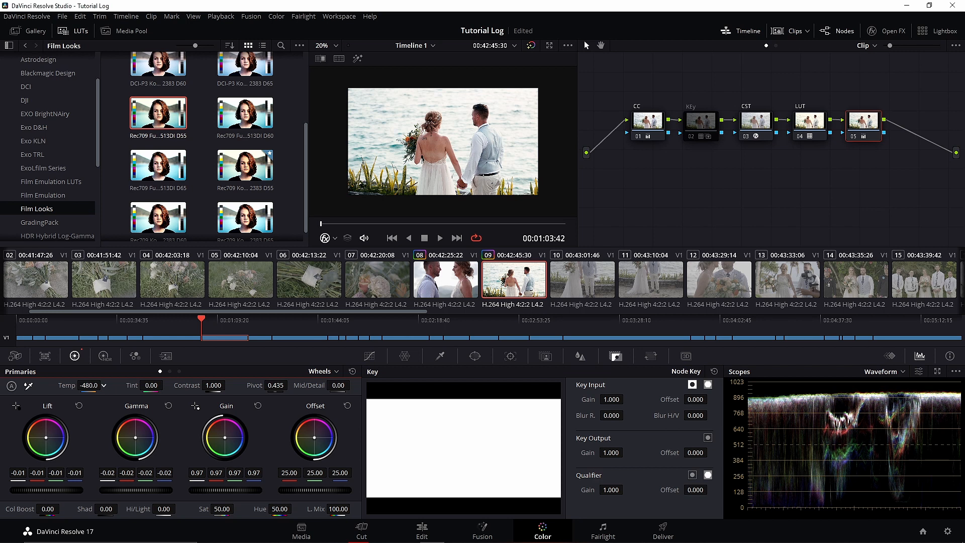
scroll(485, 126, up, 5)
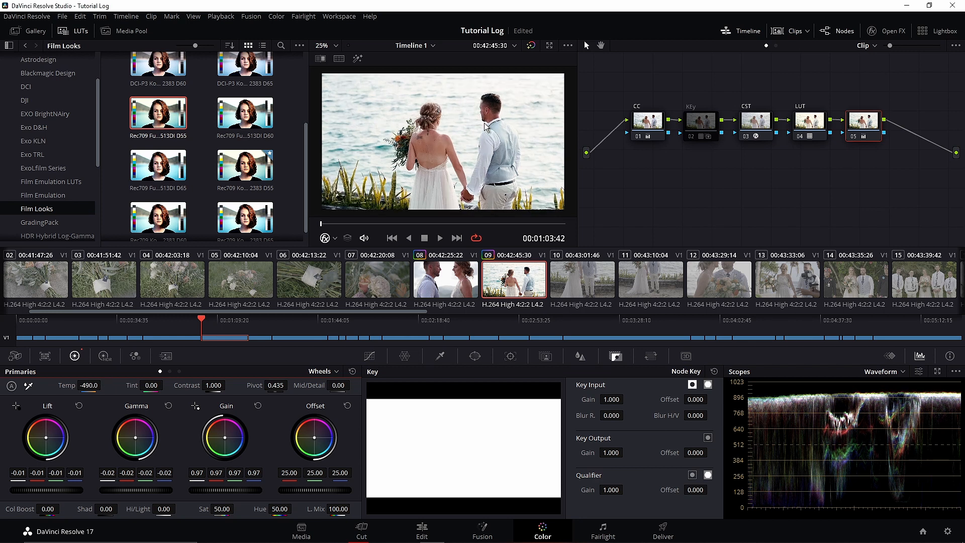
scroll(485, 122, down, 1)
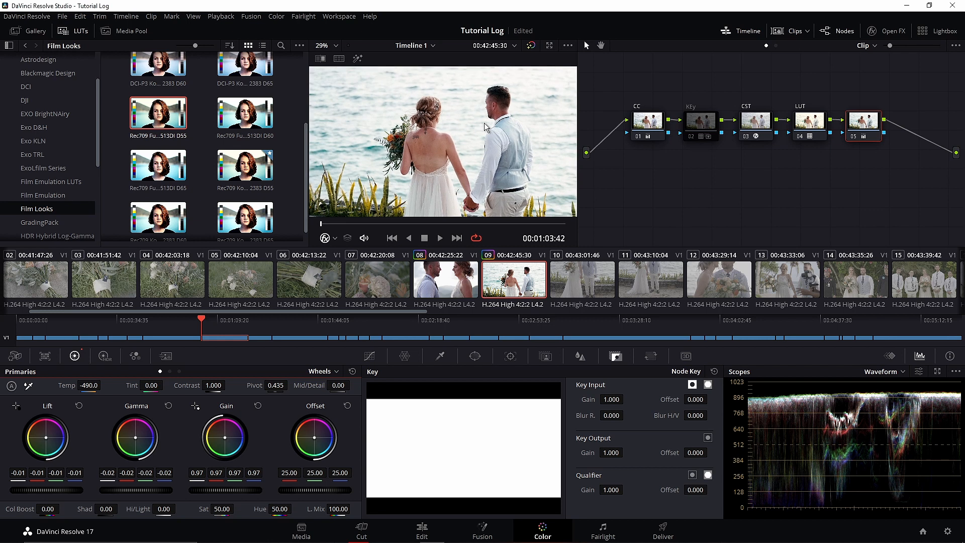
click(849, 134)
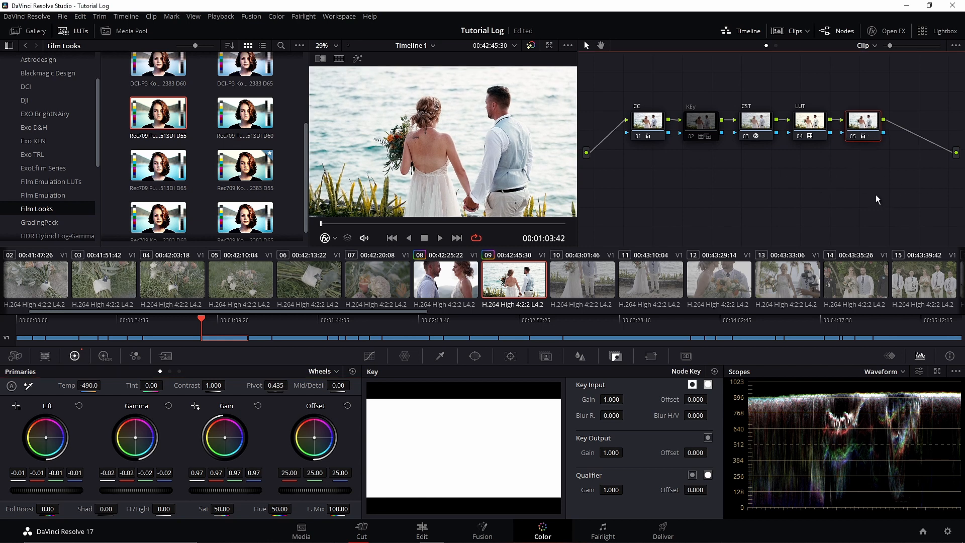
- Add four serial nodes, 06 to 09, after node 05 and arrange them in a second row below the existing nodes
key(alt+s)
drag(914, 120, 643, 191)
key(alt+s)
drag(745, 200, 706, 196)
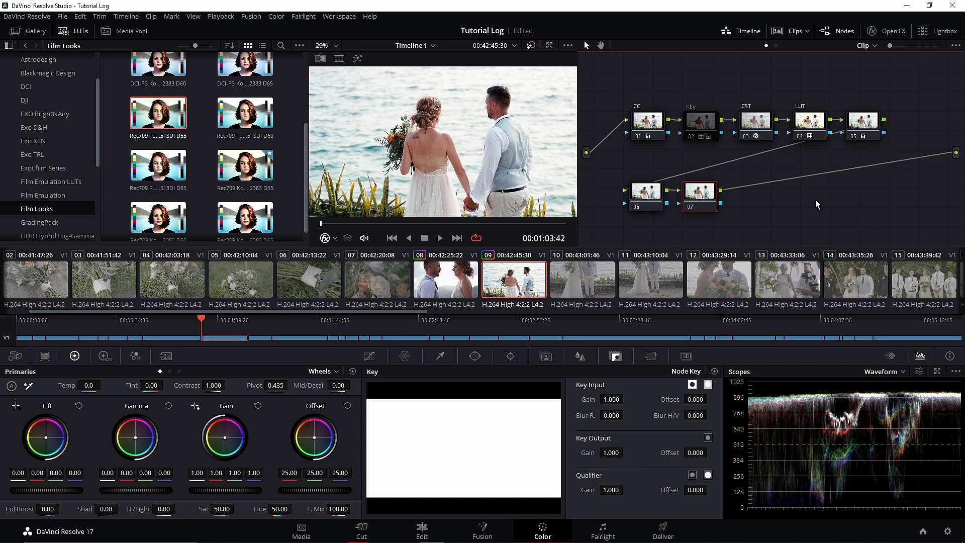
key(alt+s)
key(alt+s)
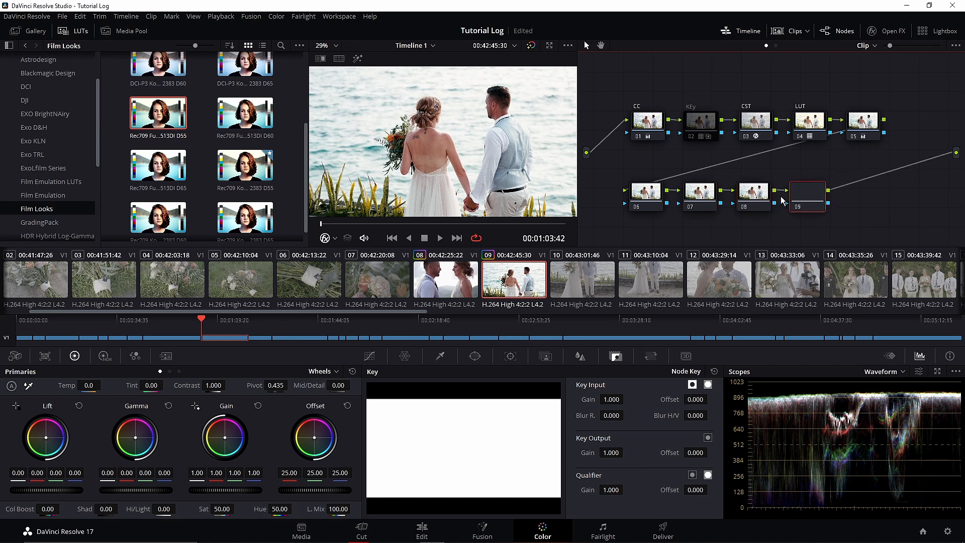
- Key the bride's skin on node 06 with the HSL qualifier, highlight the selection and widen the Hue range to 11.8
click(647, 200)
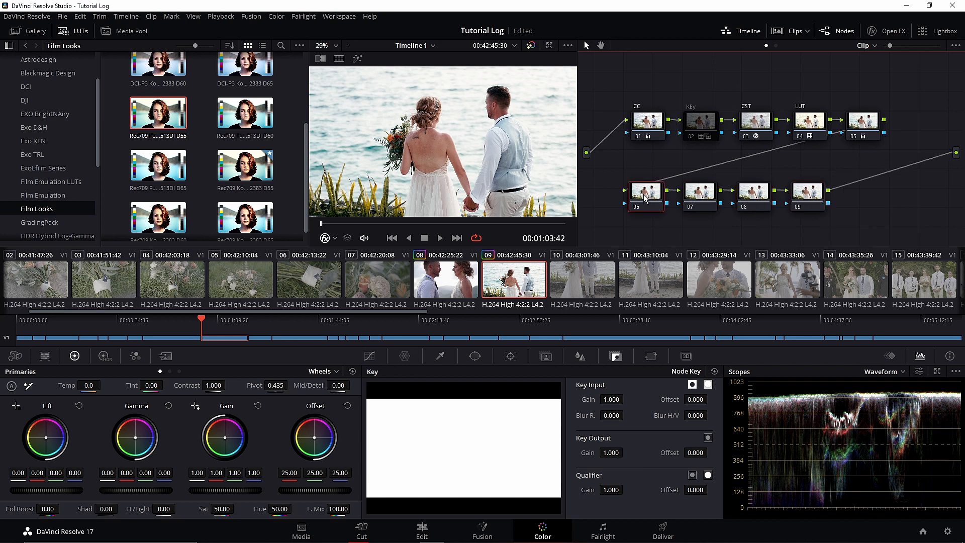
click(440, 356)
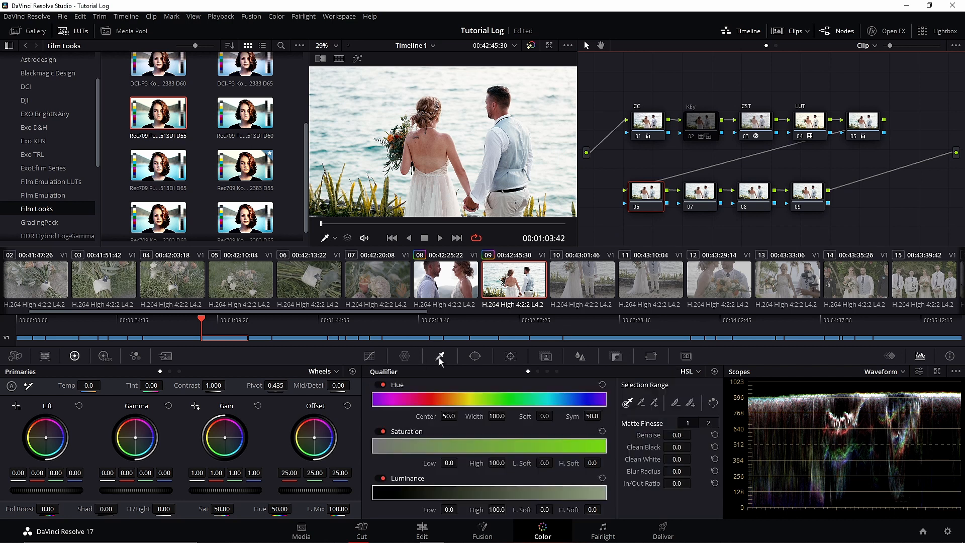
click(443, 142)
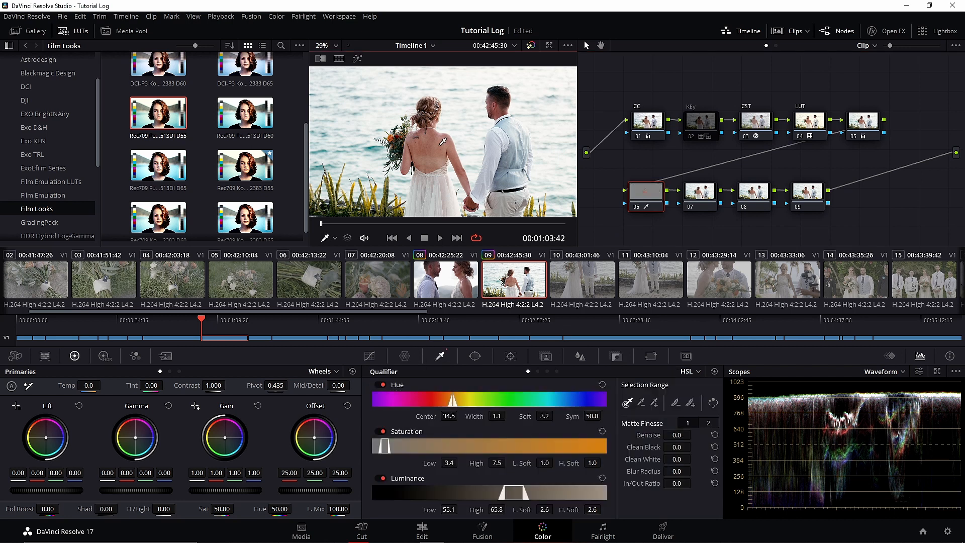
click(359, 60)
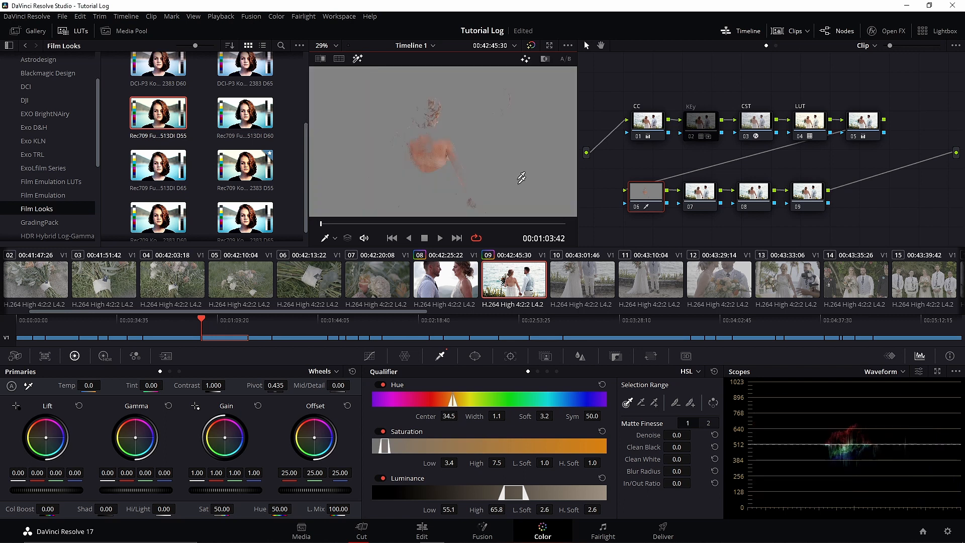
drag(495, 417, 509, 415)
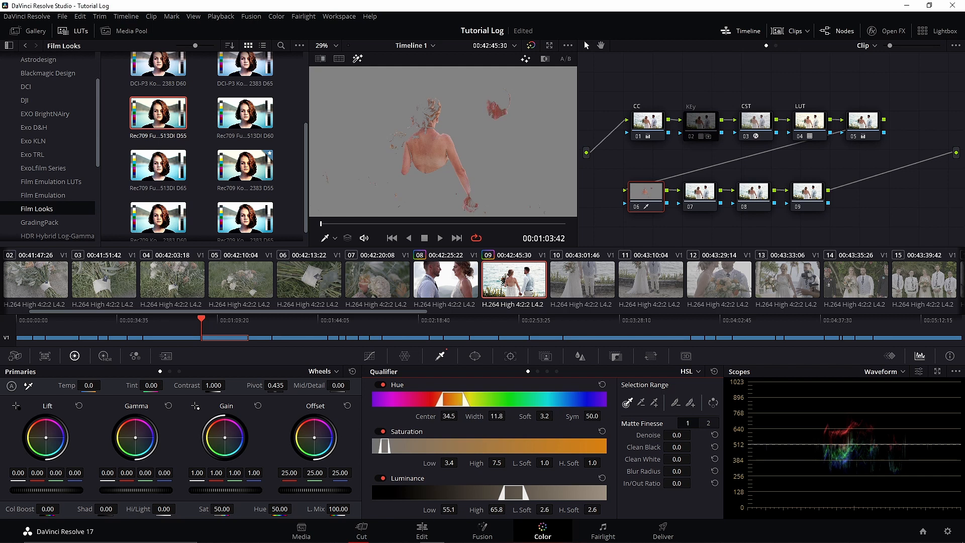
- Switch the scope from Waveform to Vectorscope and enable its Skin Tone Indicator
click(903, 371)
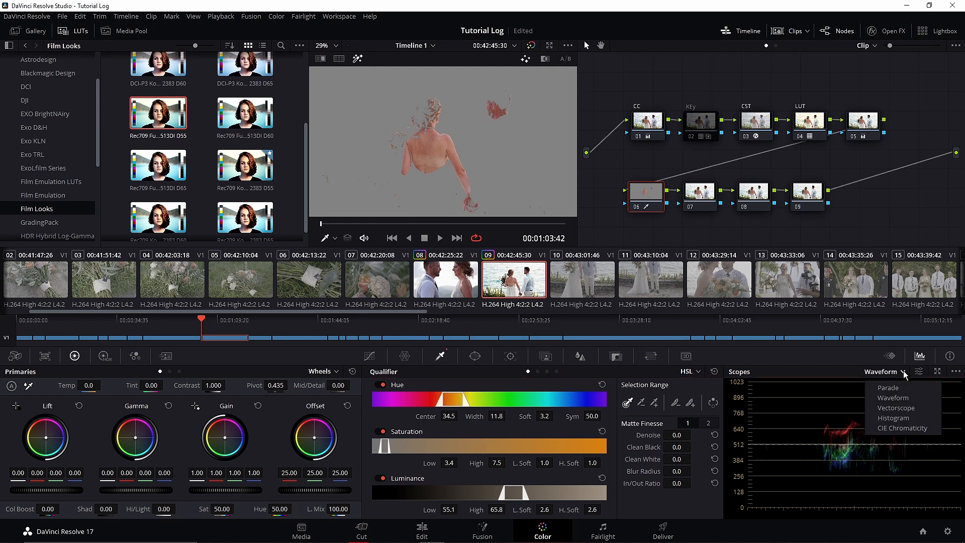
click(903, 408)
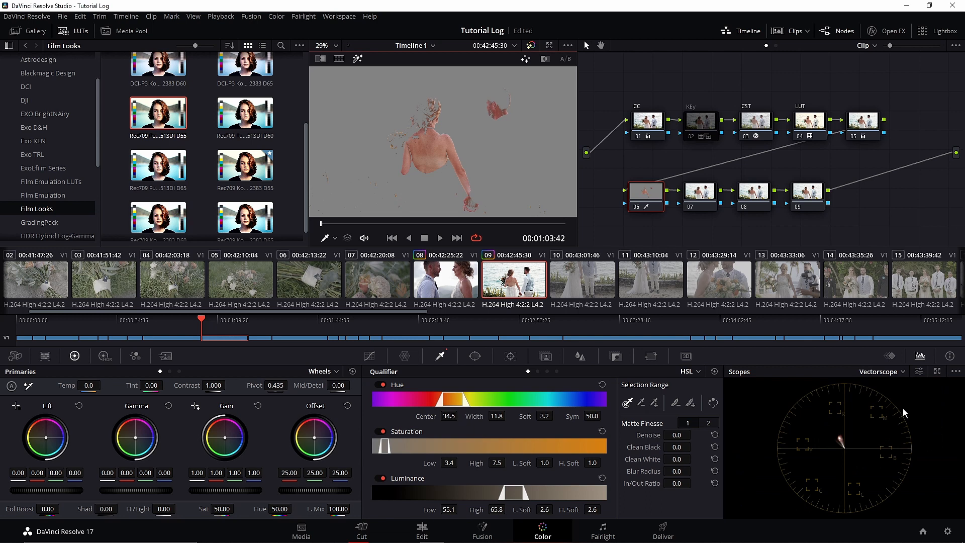
click(921, 372)
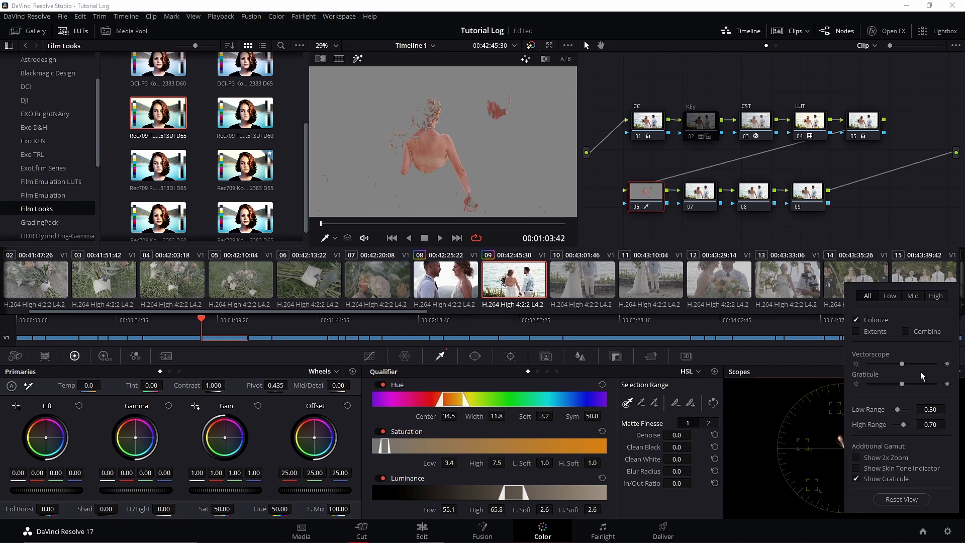
click(858, 470)
click(916, 297)
click(815, 395)
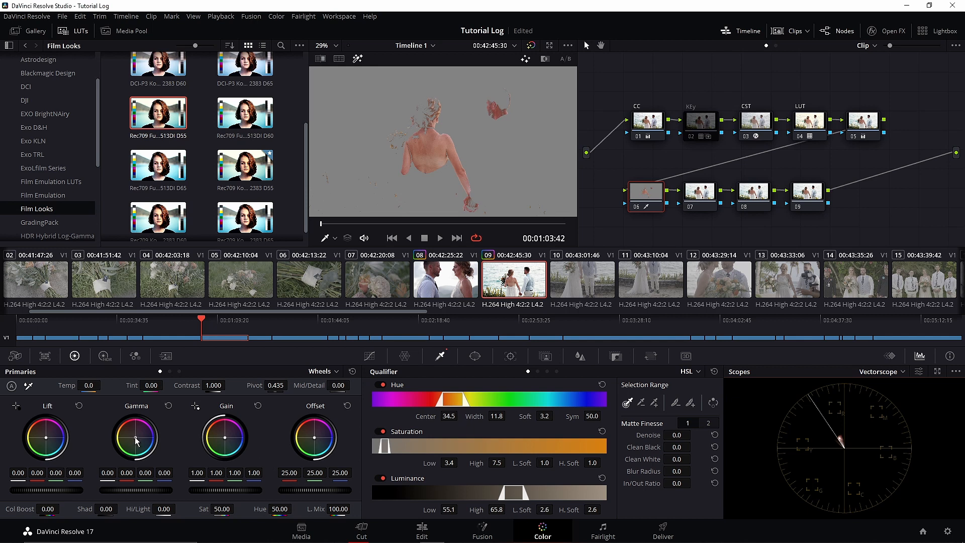
- Shift the keyed skin's Gamma balance to -0.02 blue, turn off the highlight and check a later, closer frame of clip 09
drag(136, 442, 135, 443)
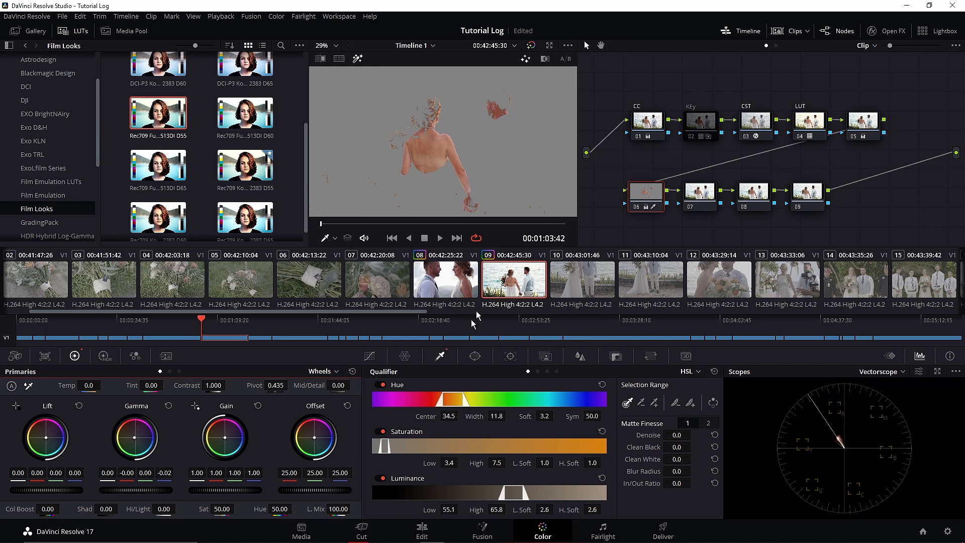
click(357, 58)
scroll(427, 141, up, 3)
drag(362, 223, 407, 221)
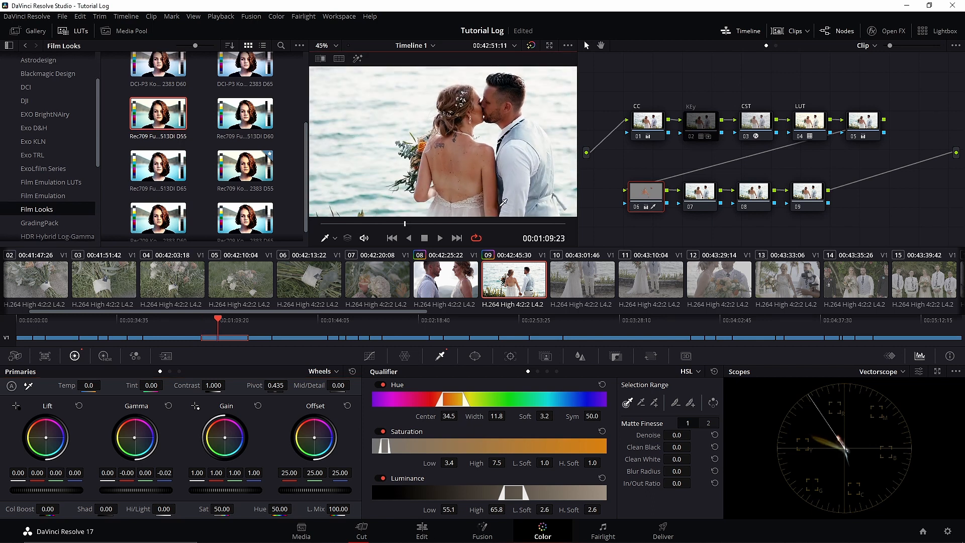